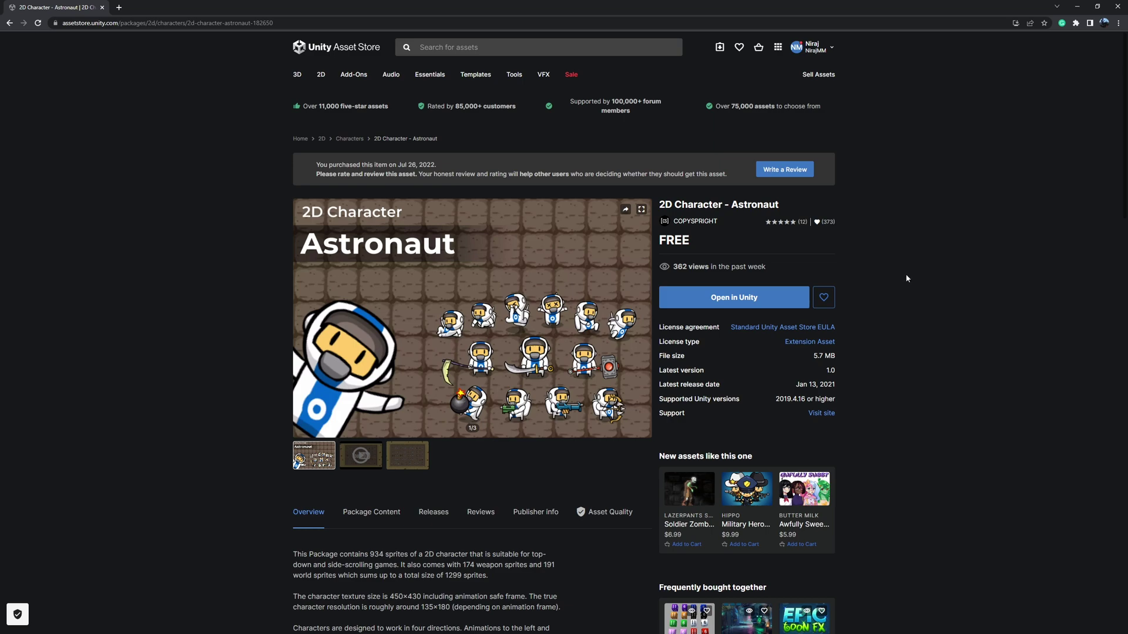
Open the Astronaut package's third preview image, the desert arena, in full-screen view.
{"action": "left_click", "coordinate": [406, 456]}
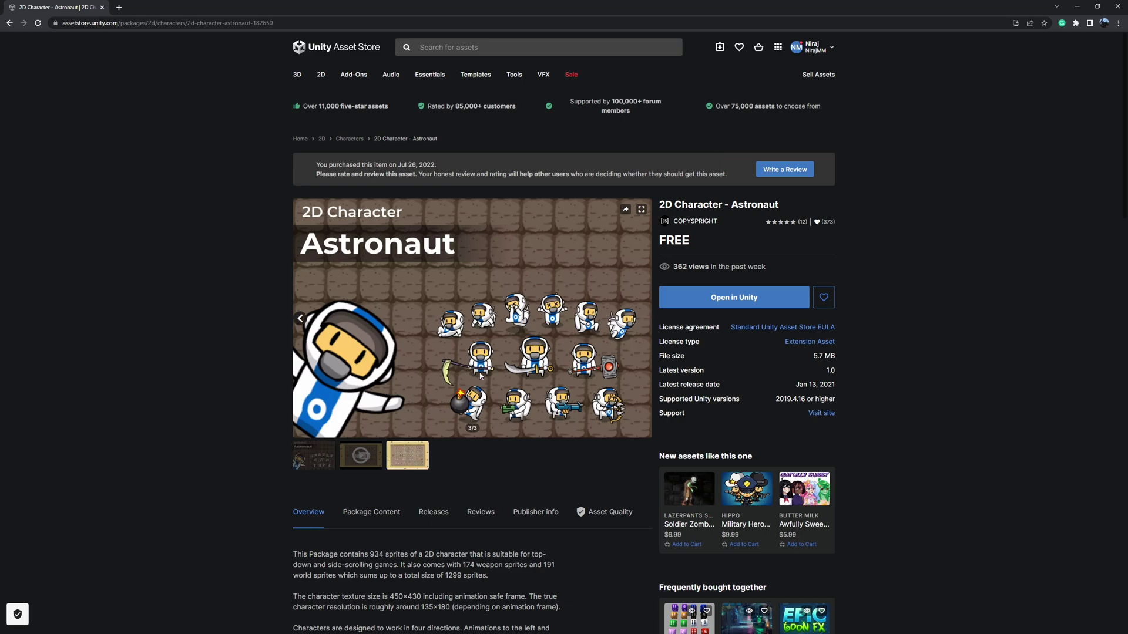
{"action": "left_click", "coordinate": [642, 210]}
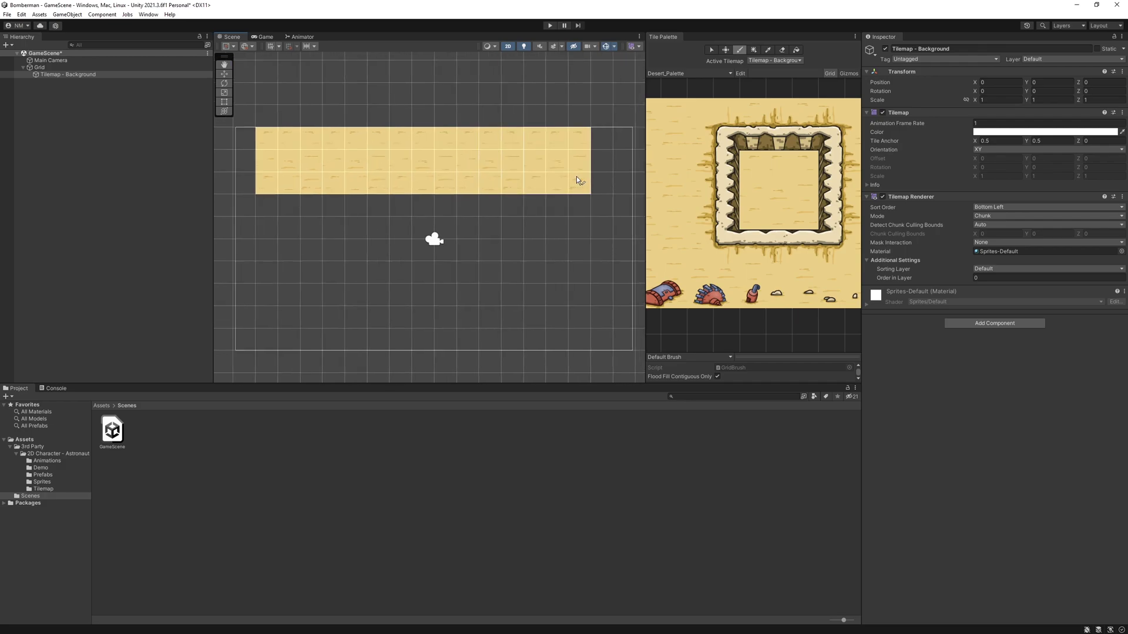
Paint sand into the remaining Background cells, including the bottom-right one, then bring up the YouTube Bomberman tutorial.
{"action": "mouse_move", "coordinate": [576, 177]}
{"action": "left_mouse_down"}
{"action": "mouse_move", "coordinate": [560, 255]}
{"action": "mouse_move", "coordinate": [571, 252]}
{"action": "mouse_move", "coordinate": [578, 318]}
{"action": "mouse_move", "coordinate": [507, 317]}
{"action": "mouse_move", "coordinate": [502, 260]}
{"action": "mouse_move", "coordinate": [514, 258]}
{"action": "mouse_move", "coordinate": [431, 256]}
{"action": "mouse_move", "coordinate": [442, 256]}
{"action": "mouse_move", "coordinate": [448, 318]}
{"action": "mouse_move", "coordinate": [345, 329]}
{"action": "mouse_move", "coordinate": [376, 320]}
{"action": "mouse_move", "coordinate": [373, 244]}
{"action": "mouse_move", "coordinate": [307, 252]}
{"action": "mouse_move", "coordinate": [304, 309]}
{"action": "mouse_move", "coordinate": [379, 341]}
{"action": "left_mouse_up"}
{"action": "key", "text": "b"}
{"action": "left_click", "coordinate": [579, 339]}
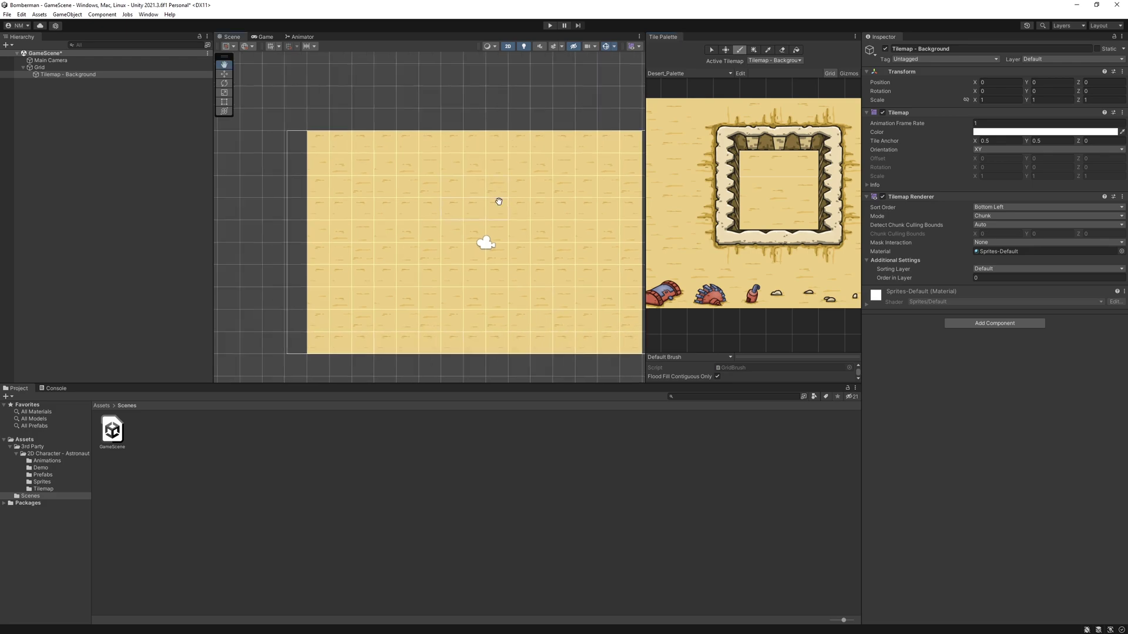
{"action": "scroll", "coordinate": [427, 193], "scroll_direction": "down", "scroll_amount": 1}
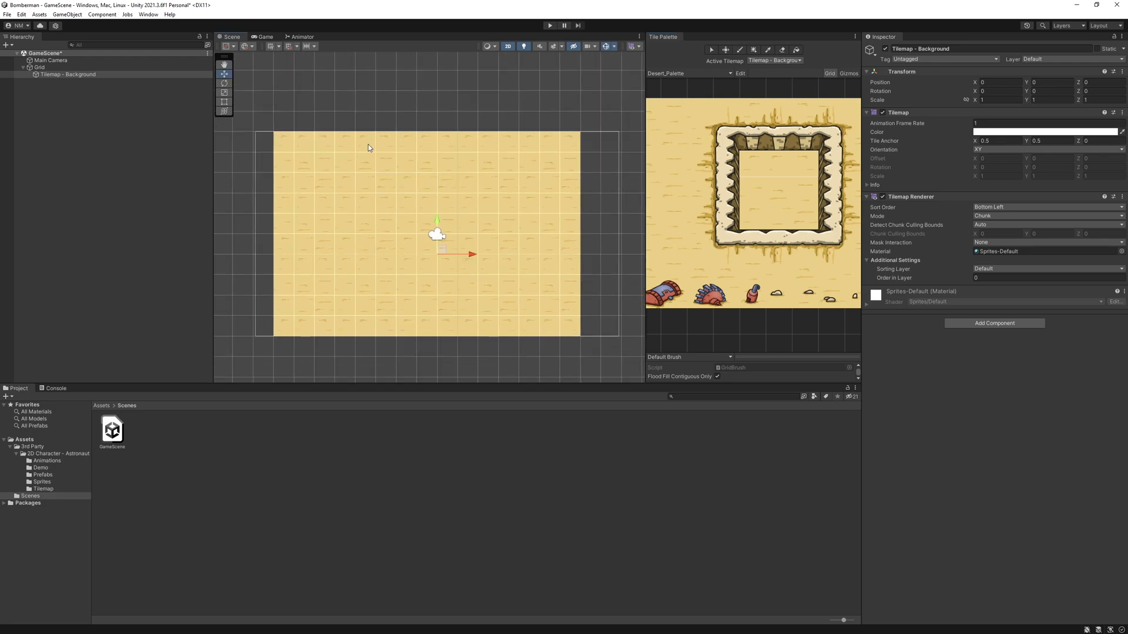
{"action": "key", "text": "alt+Tab"}
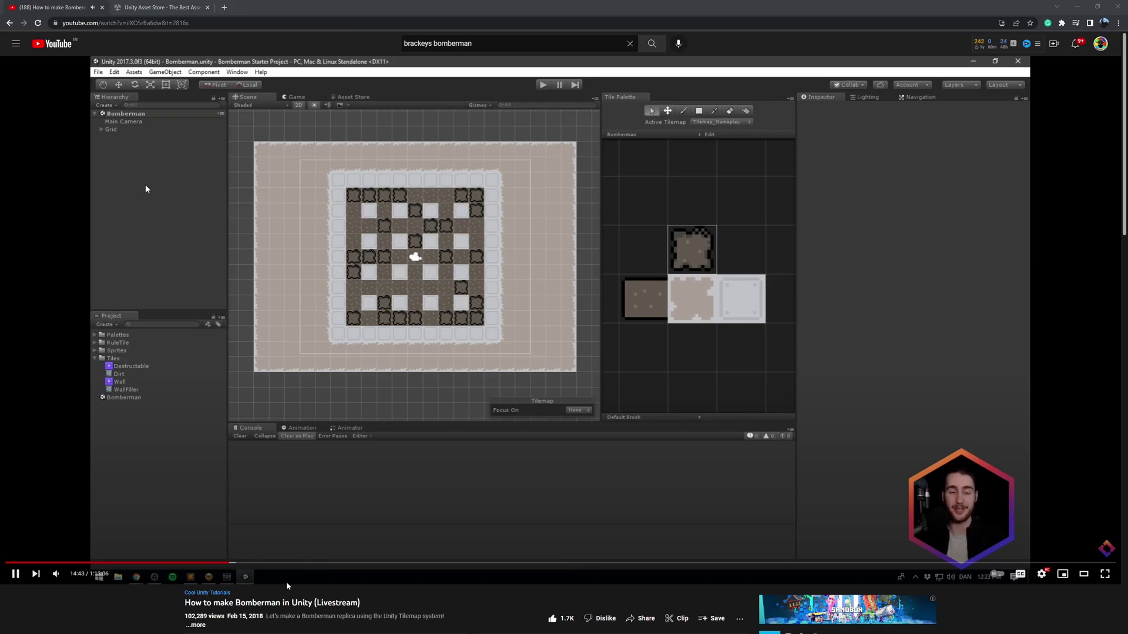
Erase the stray wall column and paint wall borders along the arena's top, right, left and bottom.
{"action": "key", "text": "alt+Tab"}
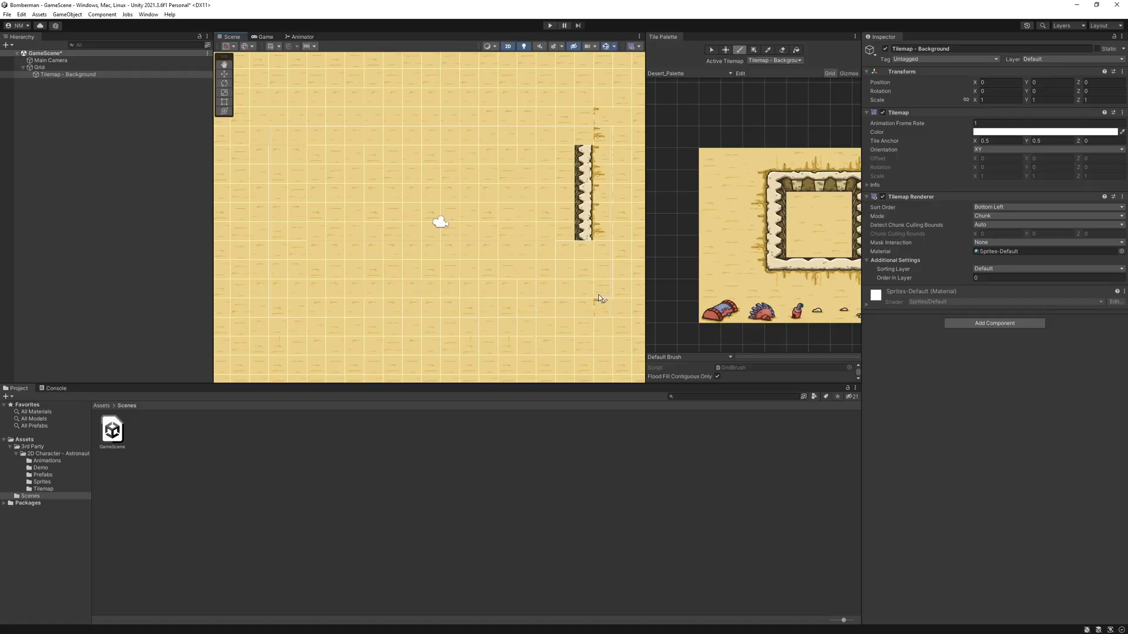
{"action": "left_click_drag", "start_coordinate": [601, 306], "coordinate": [593, 188], "text": "shift"}
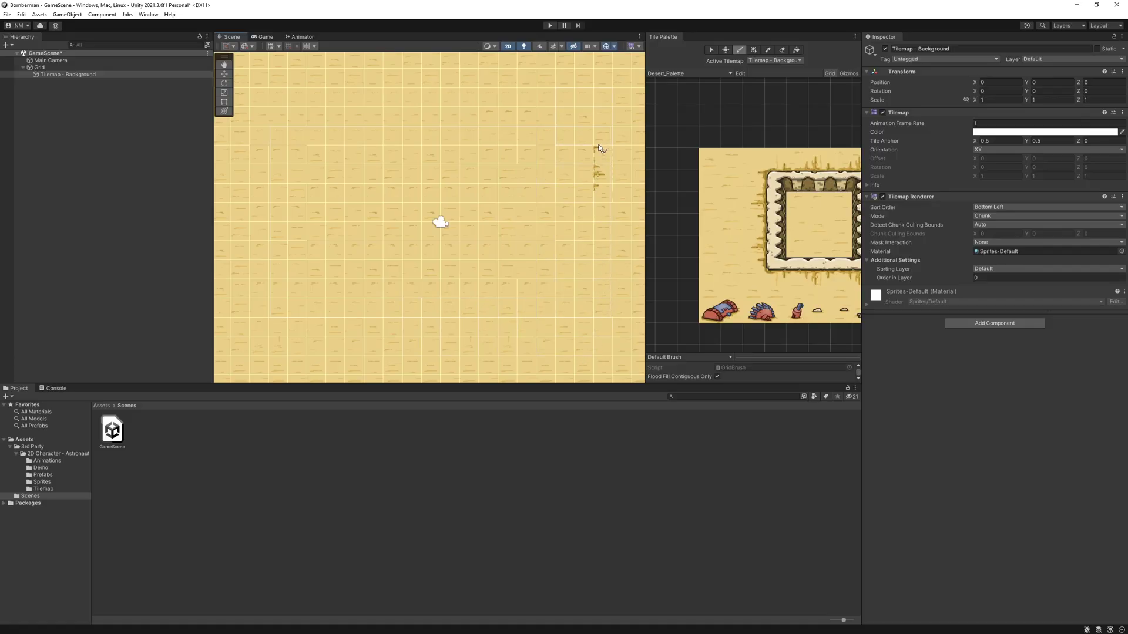
{"action": "middle_click_drag", "start_coordinate": [410, 257], "coordinate": [426, 262]}
{"action": "left_click", "coordinate": [104, 108]}
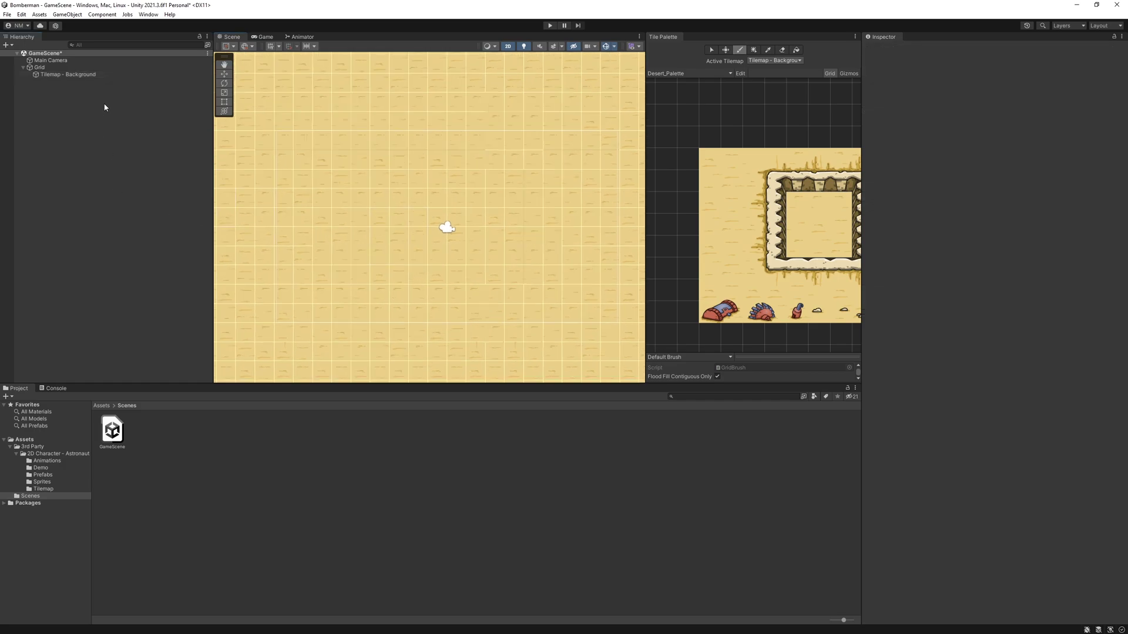
{"action": "left_click_drag", "start_coordinate": [315, 141], "coordinate": [592, 146]}
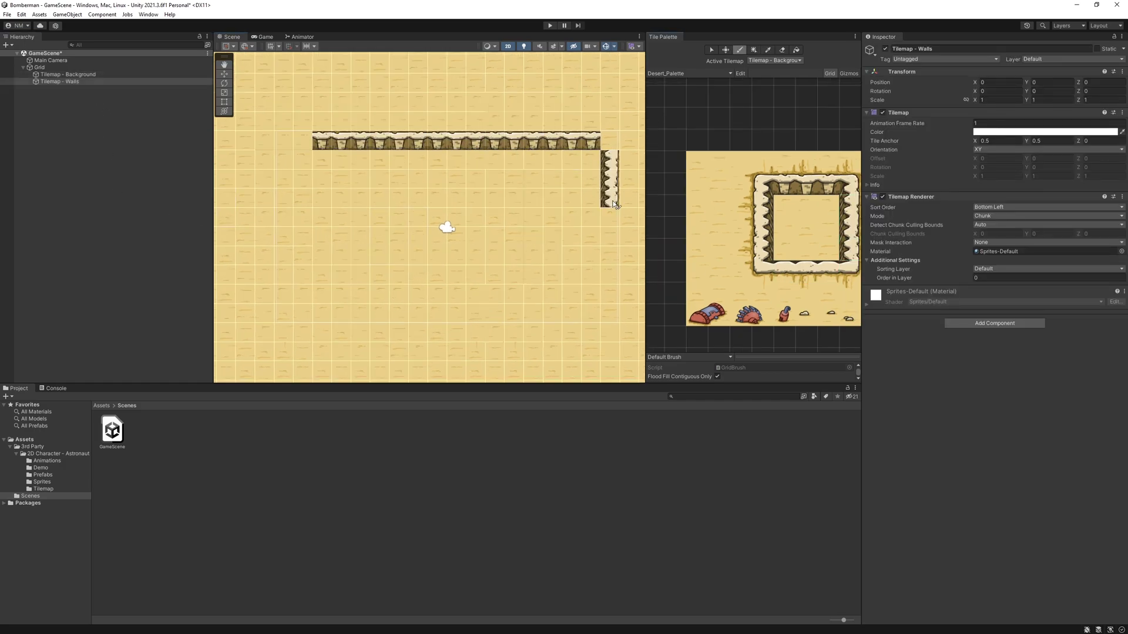
{"action": "left_click_drag", "start_coordinate": [614, 204], "coordinate": [611, 335]}
{"action": "left_click_drag", "start_coordinate": [302, 154], "coordinate": [302, 335]}
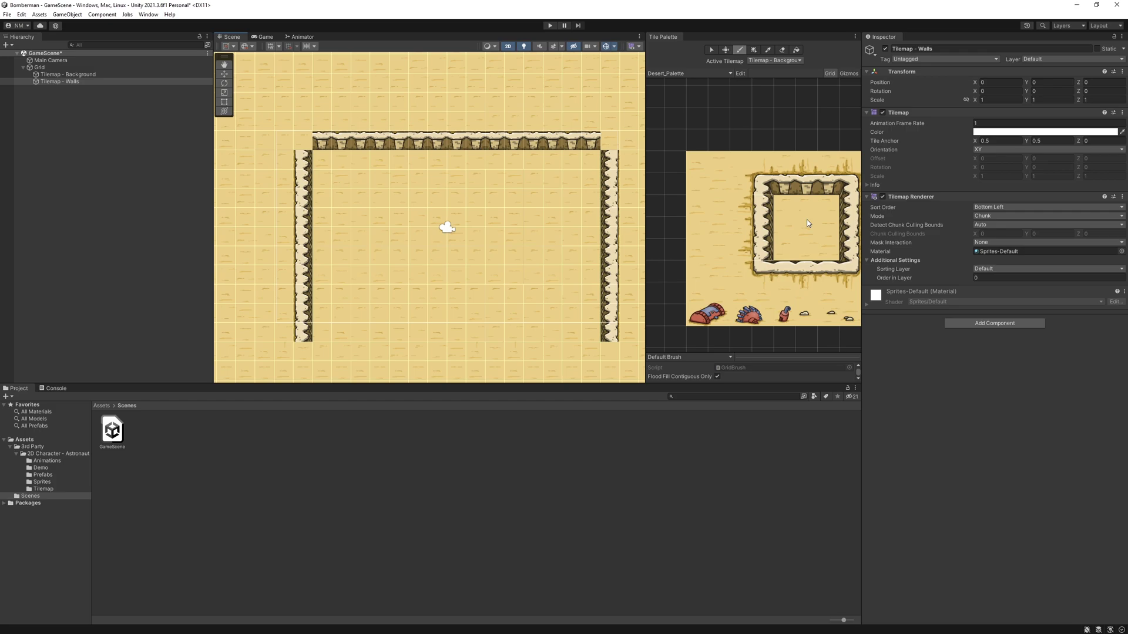
{"action": "left_click_drag", "start_coordinate": [428, 350], "coordinate": [594, 354]}
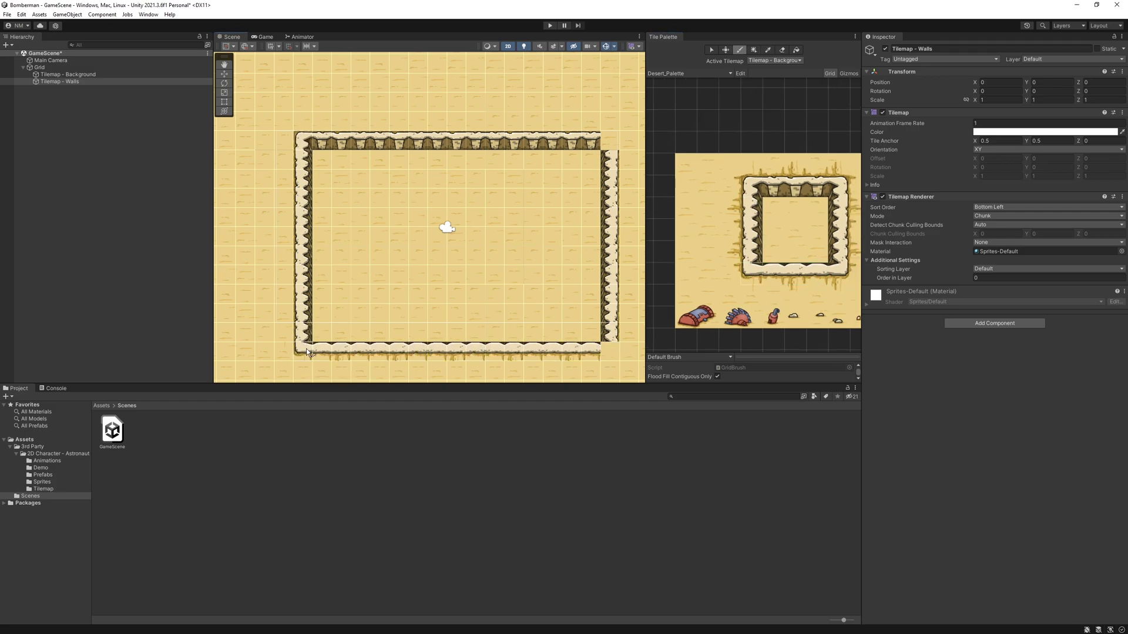
{"action": "scroll", "coordinate": [324, 294], "scroll_direction": "down", "scroll_amount": 2}
{"action": "middle_click_drag", "start_coordinate": [334, 234], "coordinate": [333, 248]}
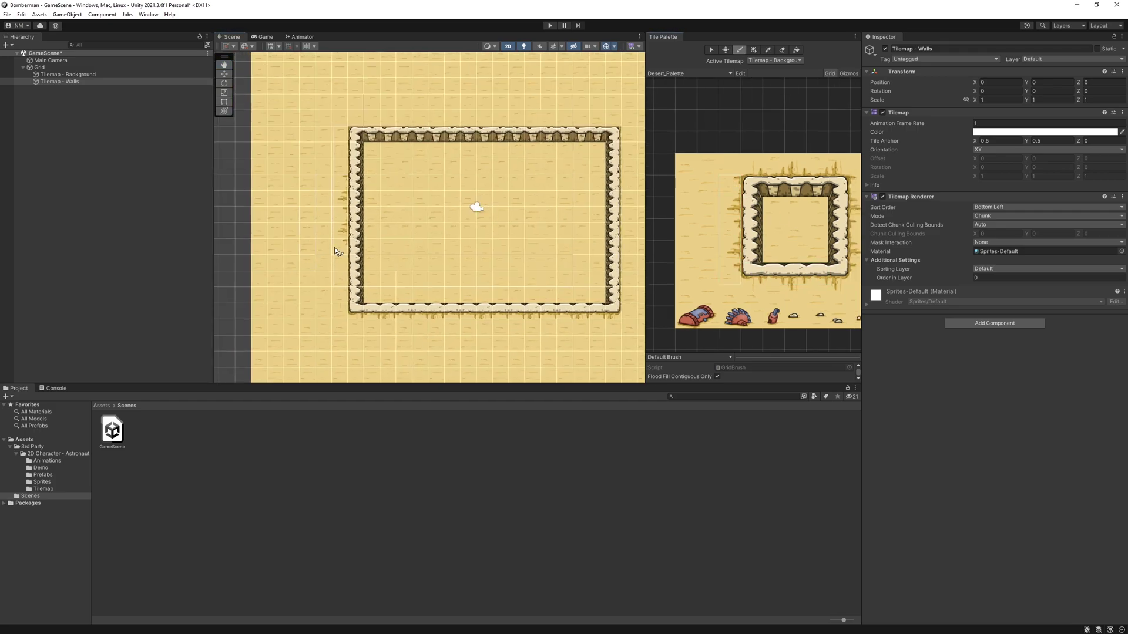
Add Tilemap Collider 2D and Composite Collider 2D components to the Walls tilemap.
{"action": "left_click", "coordinate": [125, 74]}
{"action": "middle_click_drag", "start_coordinate": [631, 269], "coordinate": [594, 262]}
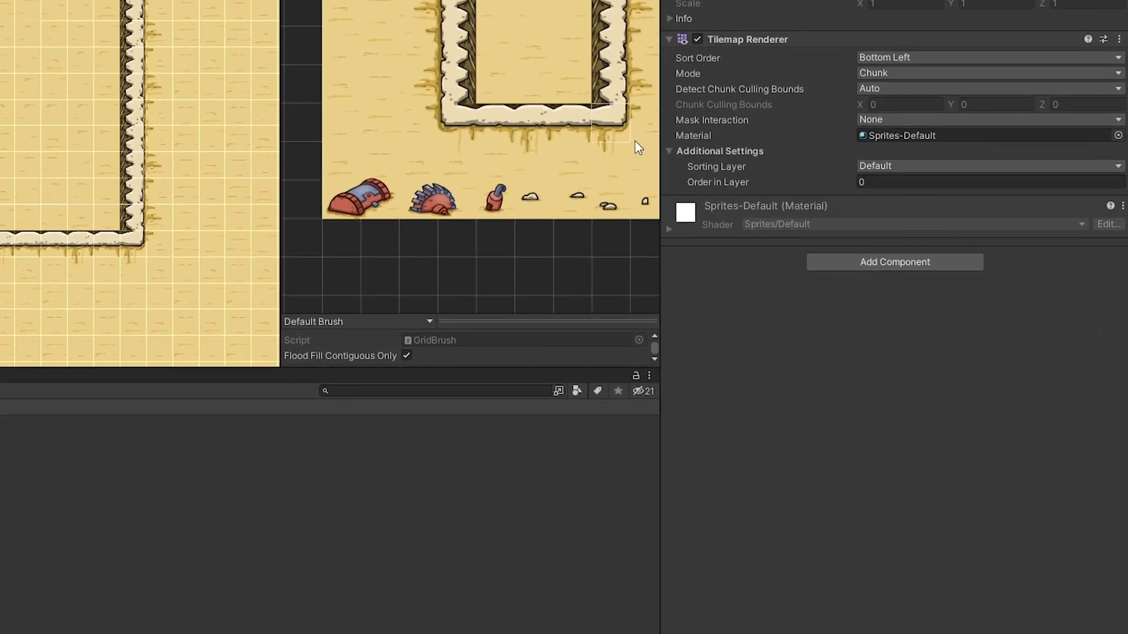
{"action": "left_click", "coordinate": [950, 310]}
{"action": "type", "text": "collider"}
{"action": "left_click", "coordinate": [951, 457]}
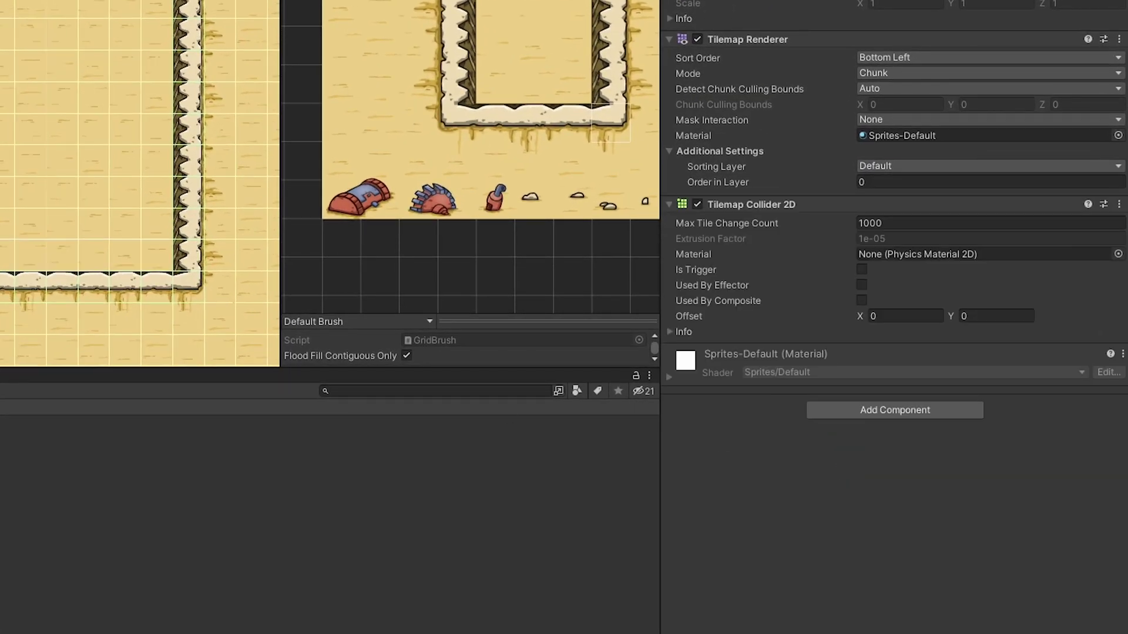
{"action": "left_click", "coordinate": [902, 414]}
{"action": "type", "text": "composite"}
{"action": "key", "text": "Return"}
Tick Used By Composite on the tilemap collider and assign idle_0 as the player's sprite.
{"action": "scroll", "coordinate": [909, 521], "scroll_direction": "down", "scroll_amount": 2}
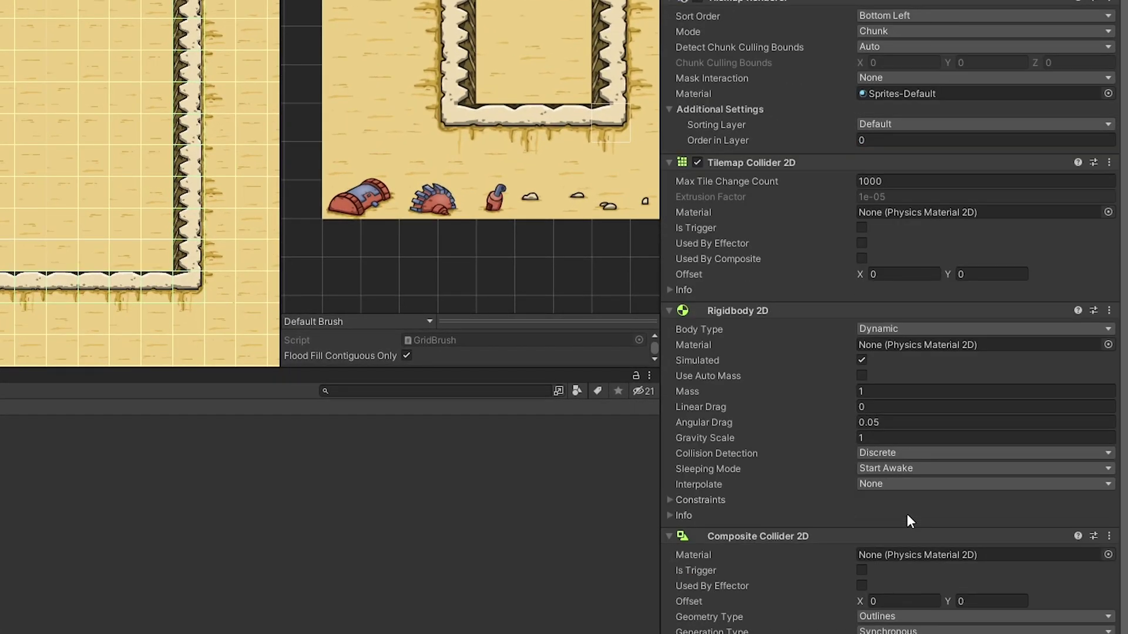
{"action": "left_click", "coordinate": [862, 257]}
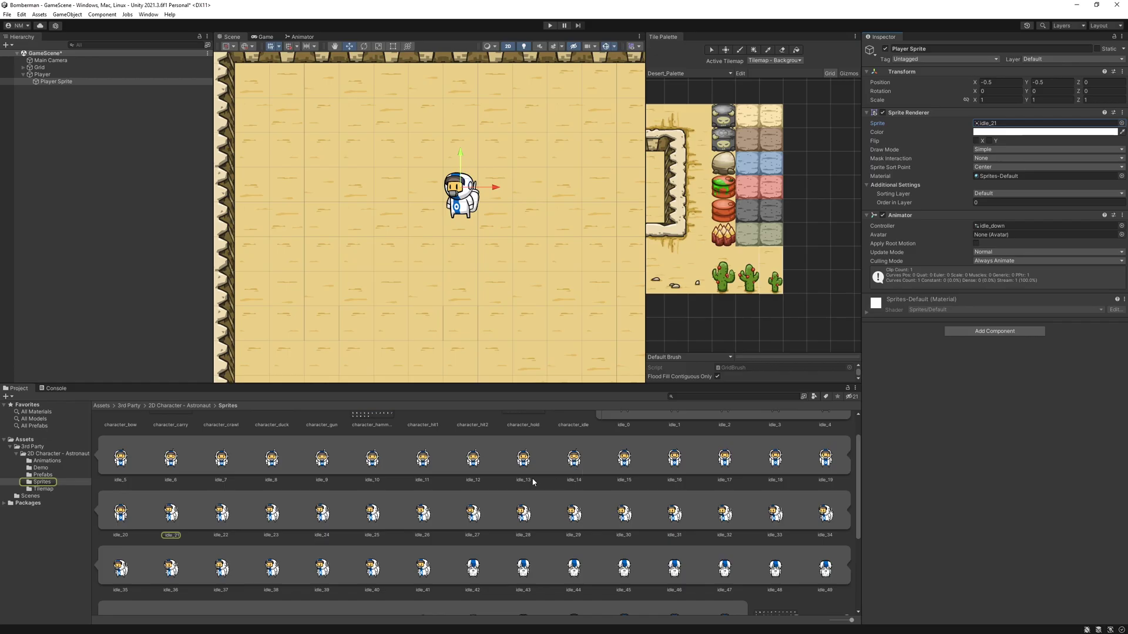
{"action": "scroll", "coordinate": [534, 482], "scroll_direction": "up", "scroll_amount": 1}
{"action": "left_click_drag", "start_coordinate": [624, 440], "coordinate": [1045, 123]}
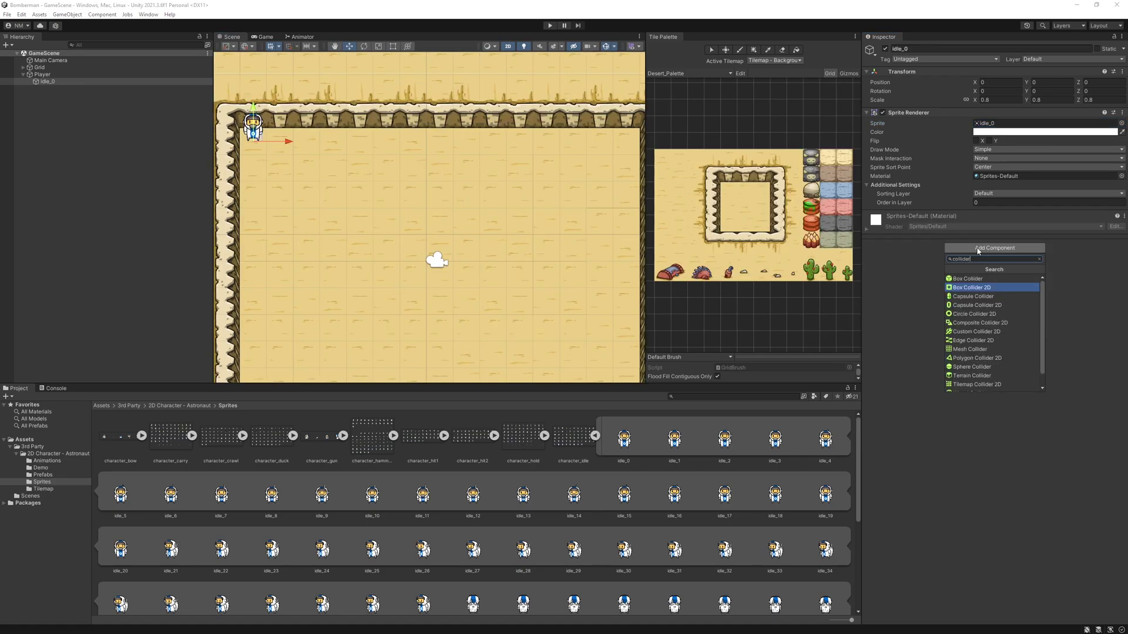
Give the player a Box Collider 2D, name a new empty object GO-Spawner, and attach a new SpawnTile script.
{"action": "key", "text": "Return"}
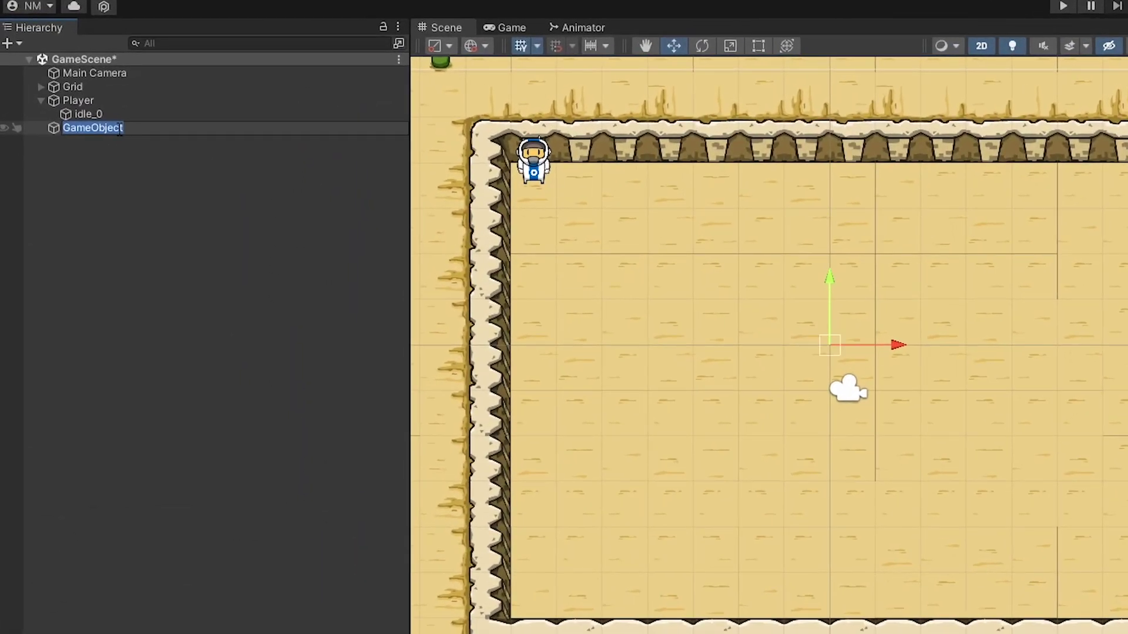
{"action": "type", "text": "GO-Spawner"}
{"action": "key", "text": "Return"}
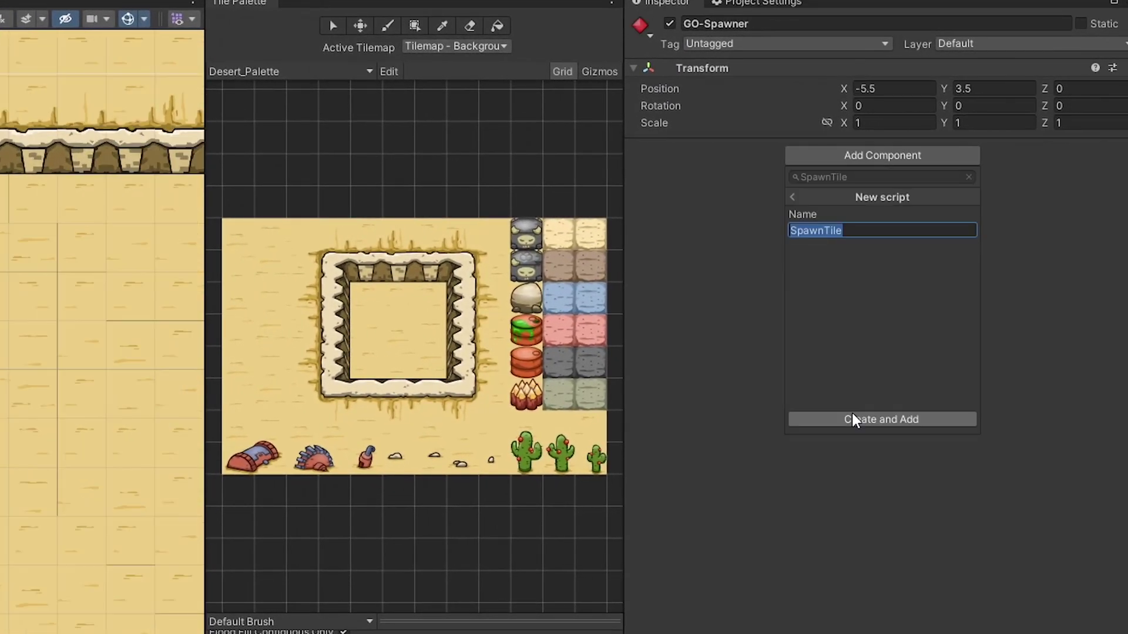
{"action": "left_click", "coordinate": [855, 419]}
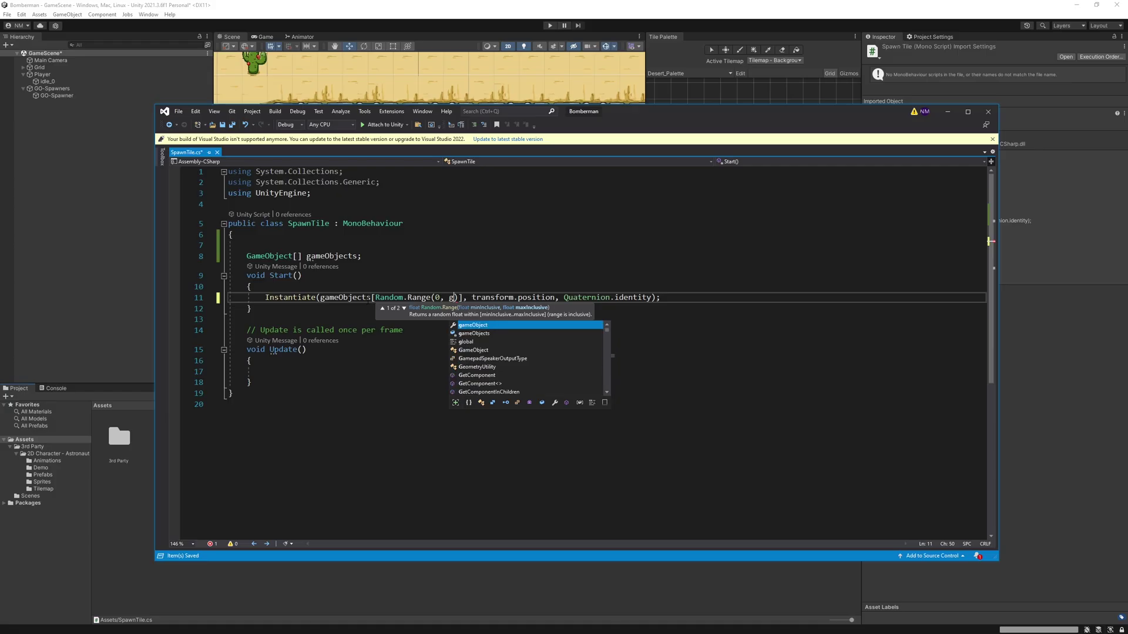
Finish the Random.Range(0, gameObjects.Length) spawn line in SpawnTile and save EmptyTile as a prefab.
{"action": "type", "text": "ameObjects"}
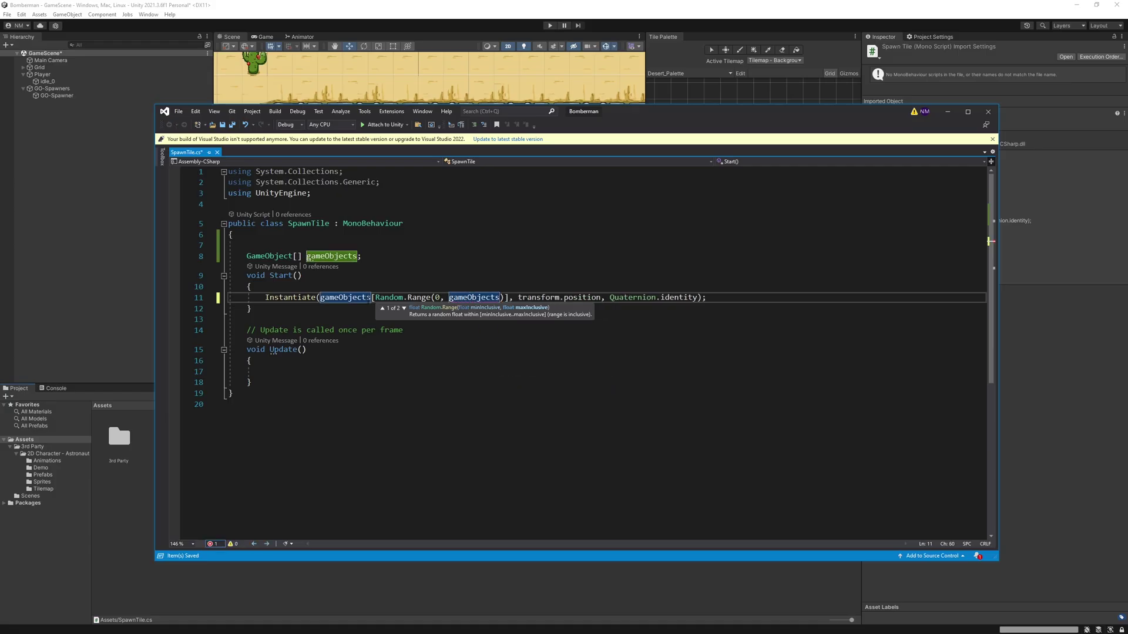
{"action": "type", "text": ".Length"}
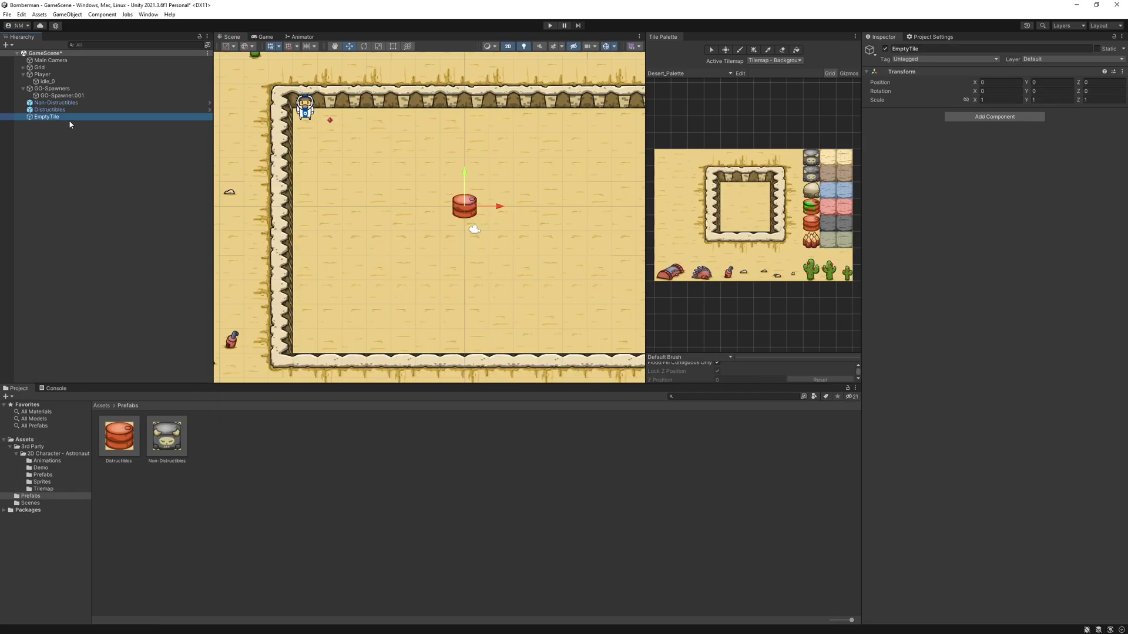
{"action": "left_click_drag", "start_coordinate": [68, 120], "coordinate": [347, 486]}
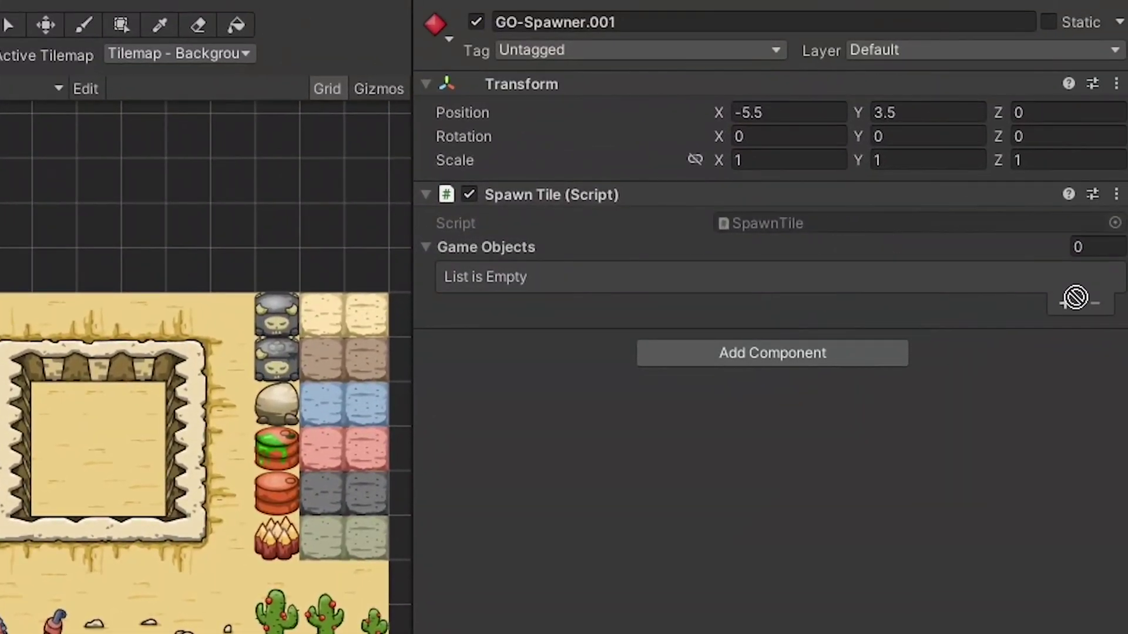
Add EmptyTile, Distructibles and Non-Distructibles prefab entries to GO-Spawner.001's Game Objects list.
{"action": "left_click_drag", "start_coordinate": [1076, 297], "coordinate": [709, 250]}
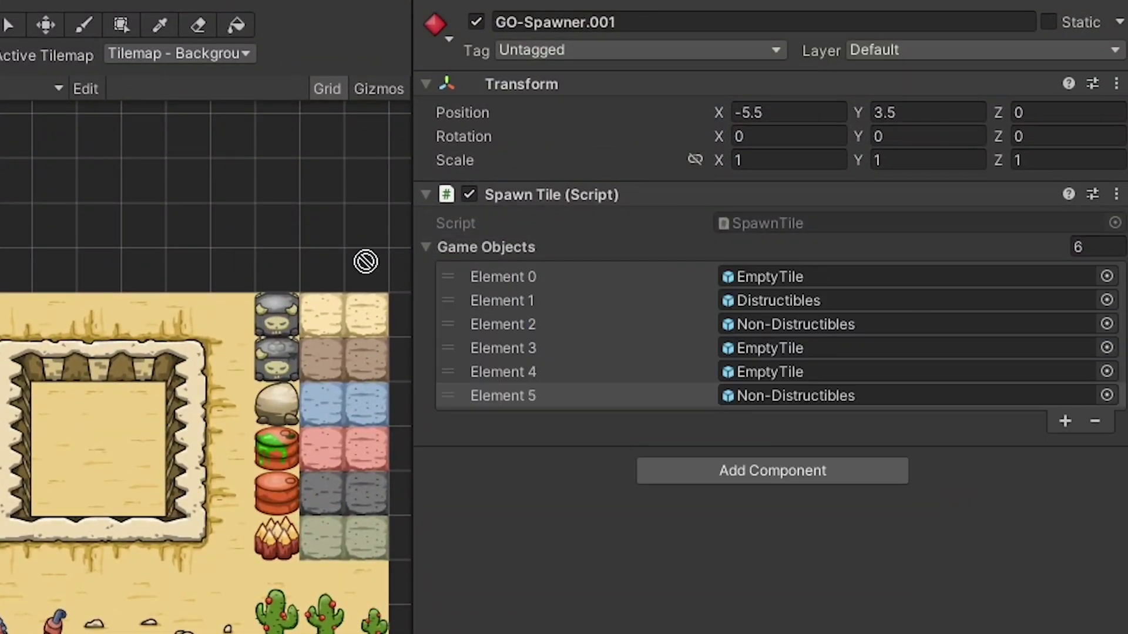
{"action": "left_click_drag", "start_coordinate": [365, 259], "coordinate": [490, 249]}
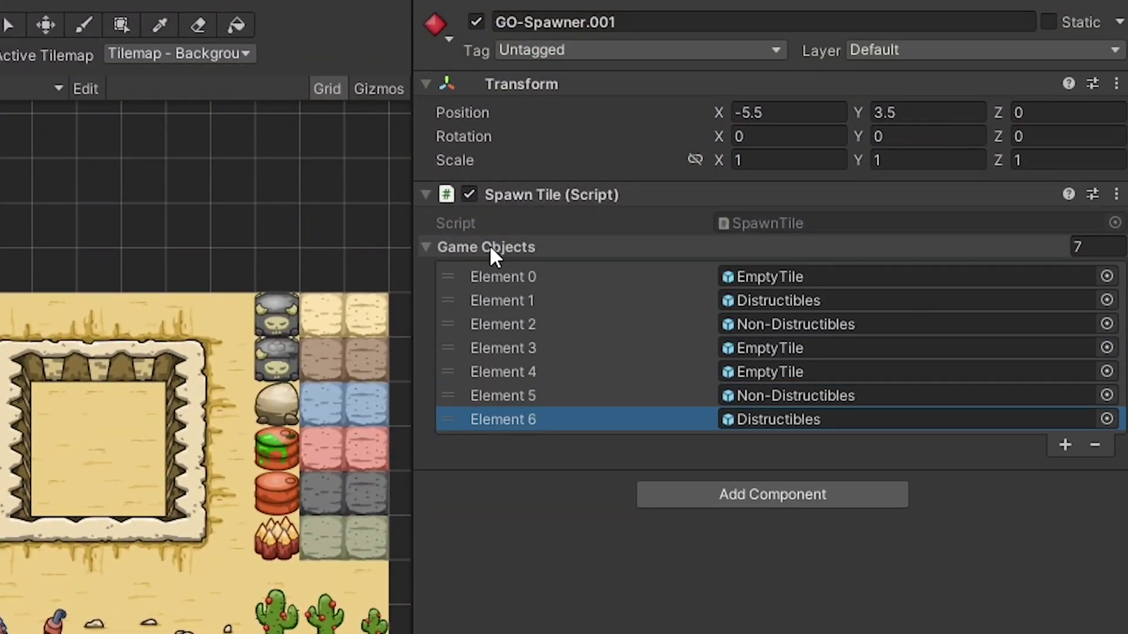
{"action": "left_click_drag", "start_coordinate": [620, 210], "coordinate": [529, 247]}
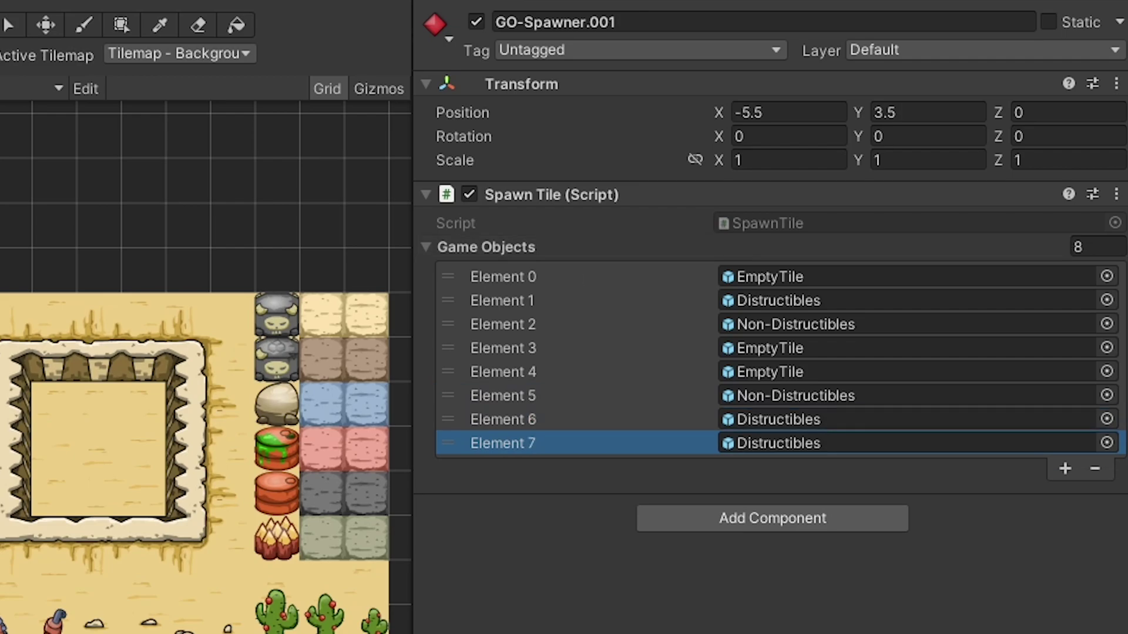
{"action": "left_click_drag", "start_coordinate": [186, 298], "coordinate": [534, 256]}
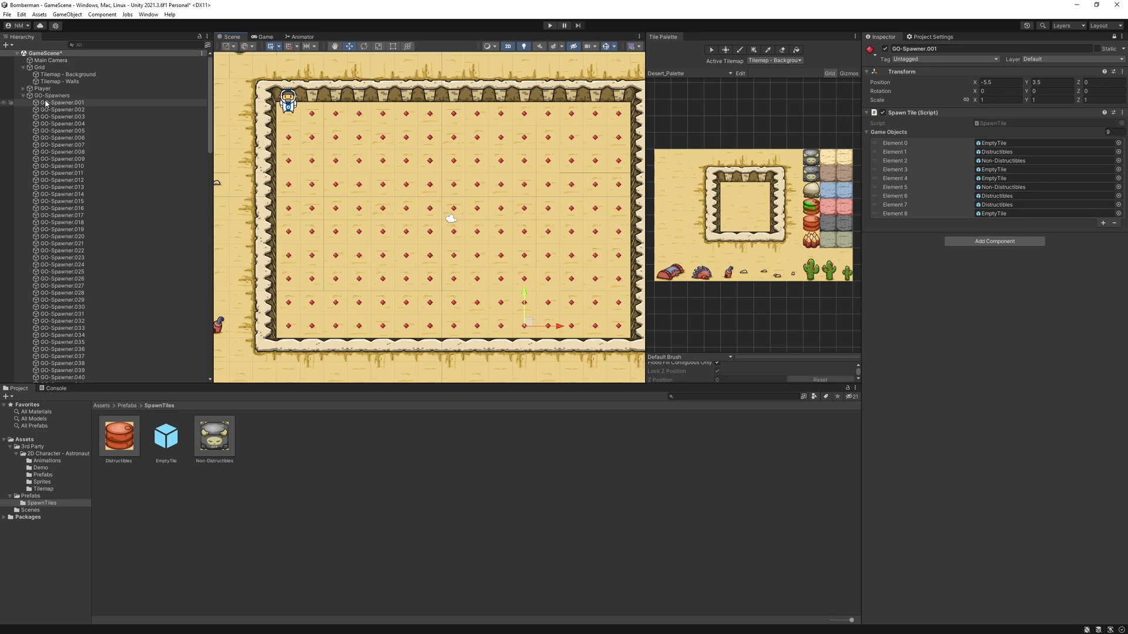
Select five spawners beside the player's start and cut their spawn list down to one entry.
{"action": "left_click", "coordinate": [61, 102]}
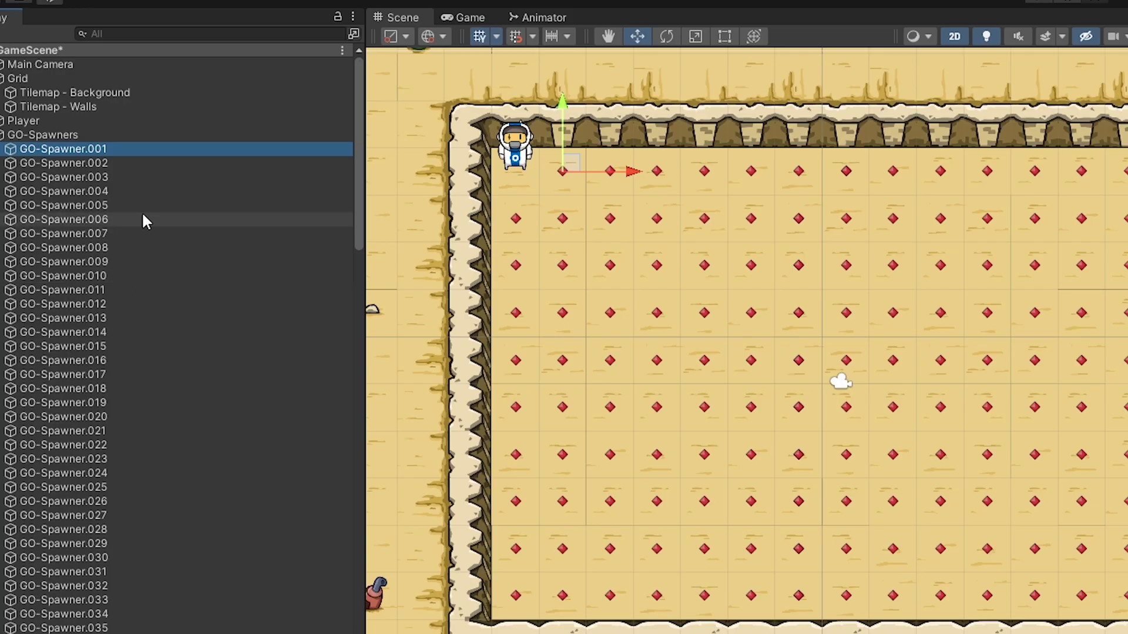
{"action": "left_click", "coordinate": [516, 219]}
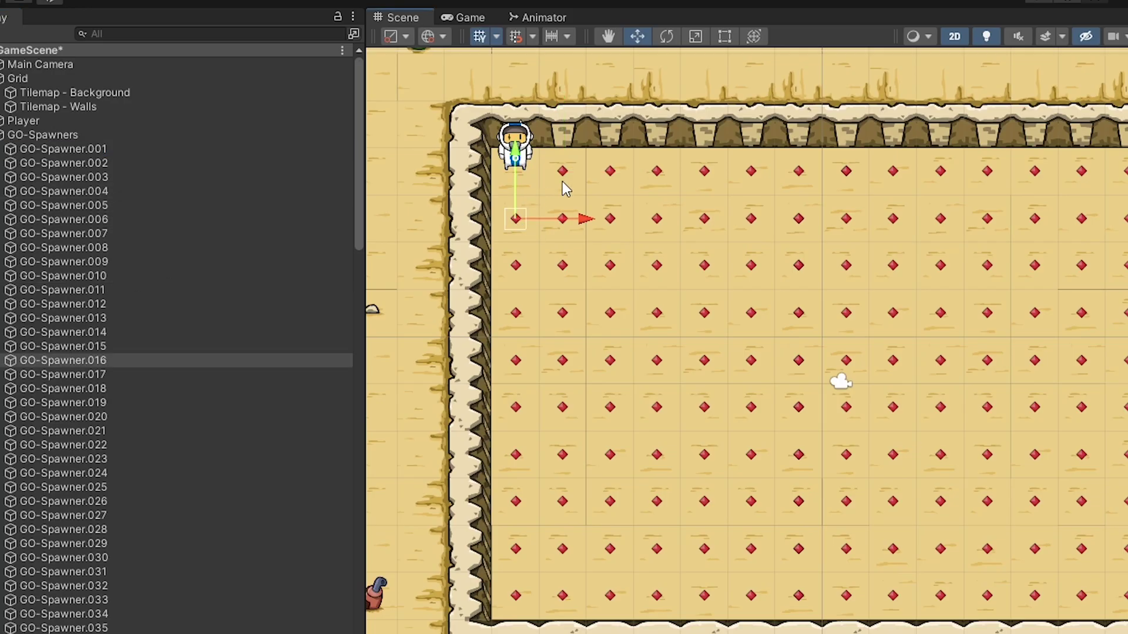
{"action": "left_click", "coordinate": [562, 171], "text": "shift"}
{"action": "left_click", "coordinate": [516, 265], "text": "shift"}
{"action": "left_click", "coordinate": [610, 171], "text": "shift"}
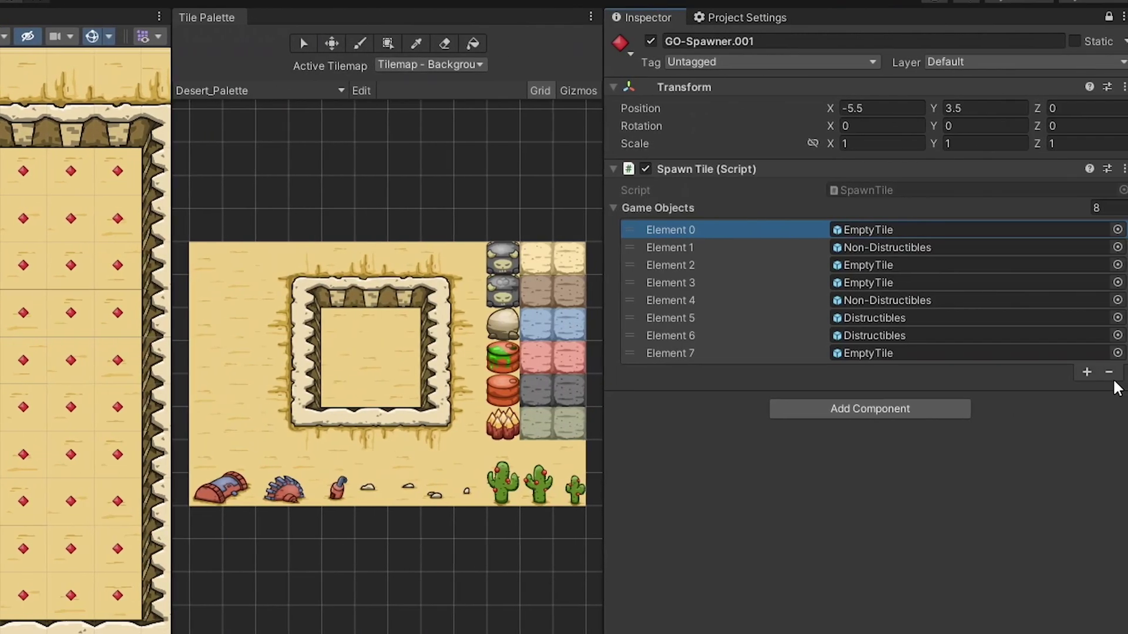
{"action": "left_click", "coordinate": [1109, 370]}
{"action": "left_click", "coordinate": [1109, 354]}
{"action": "left_click", "coordinate": [1110, 338]}
{"action": "left_click", "coordinate": [1111, 321]}
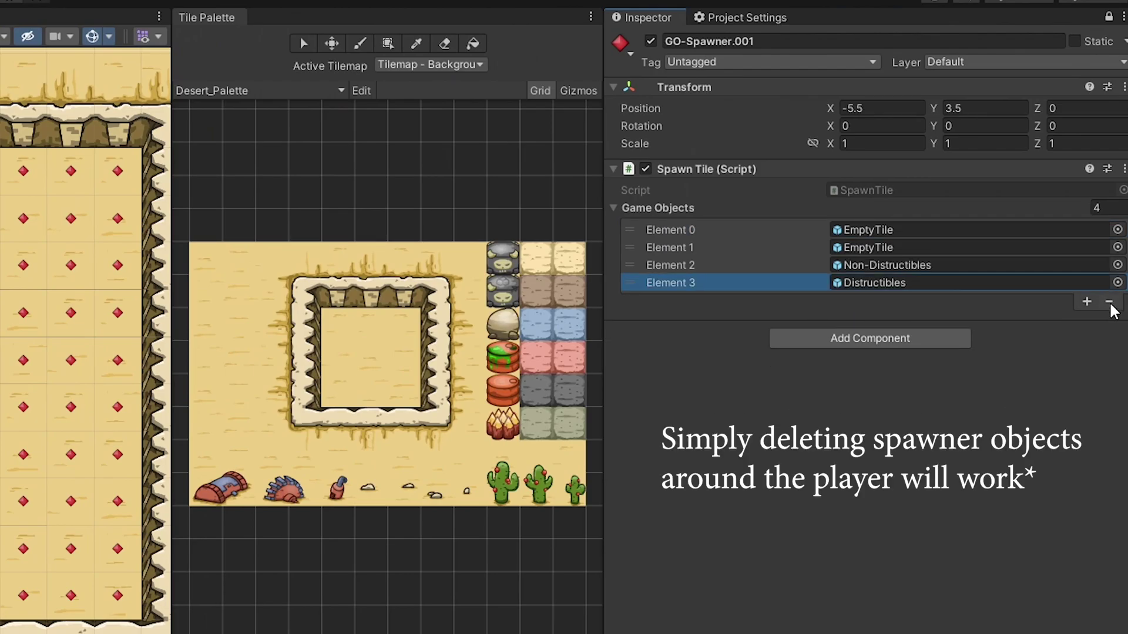
{"action": "left_click", "coordinate": [1111, 303]}
{"action": "left_click", "coordinate": [1110, 285]}
{"action": "left_click", "coordinate": [1111, 268]}
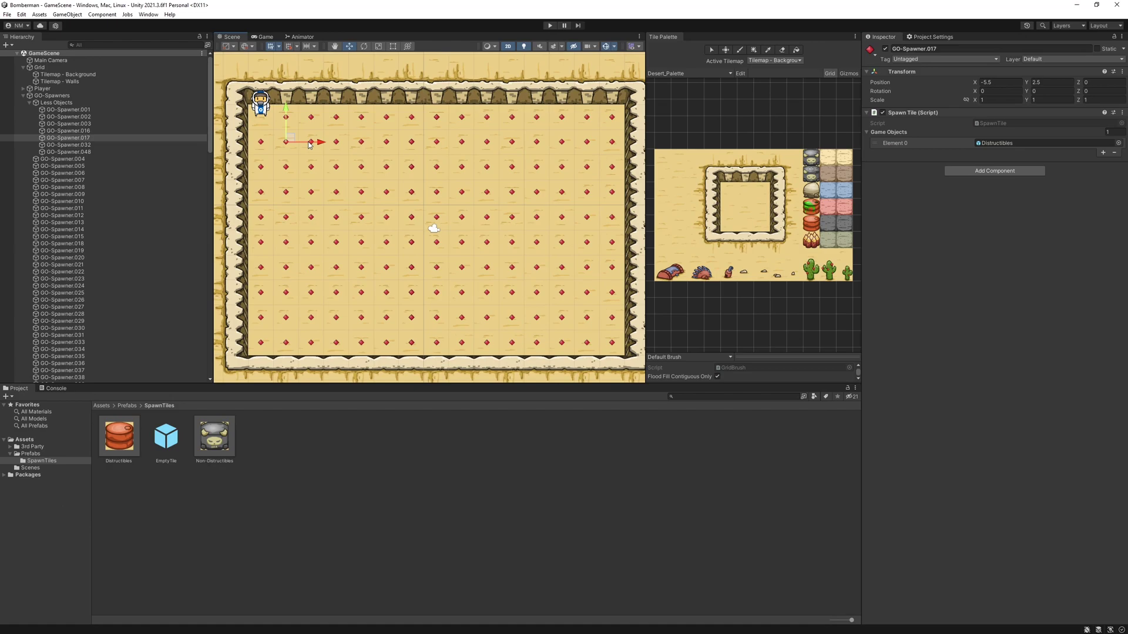
Select four more nearby spawners, trim their list to one slot, and fill it with a prefab.
{"action": "left_click", "coordinate": [81, 250]}
{"action": "left_click", "coordinate": [81, 264], "text": "ctrl"}
{"action": "left_click", "coordinate": [81, 278], "text": "ctrl"}
{"action": "left_click", "coordinate": [82, 293], "text": "ctrl"}
{"action": "scroll", "coordinate": [450, 154], "scroll_direction": "up", "scroll_amount": 2}
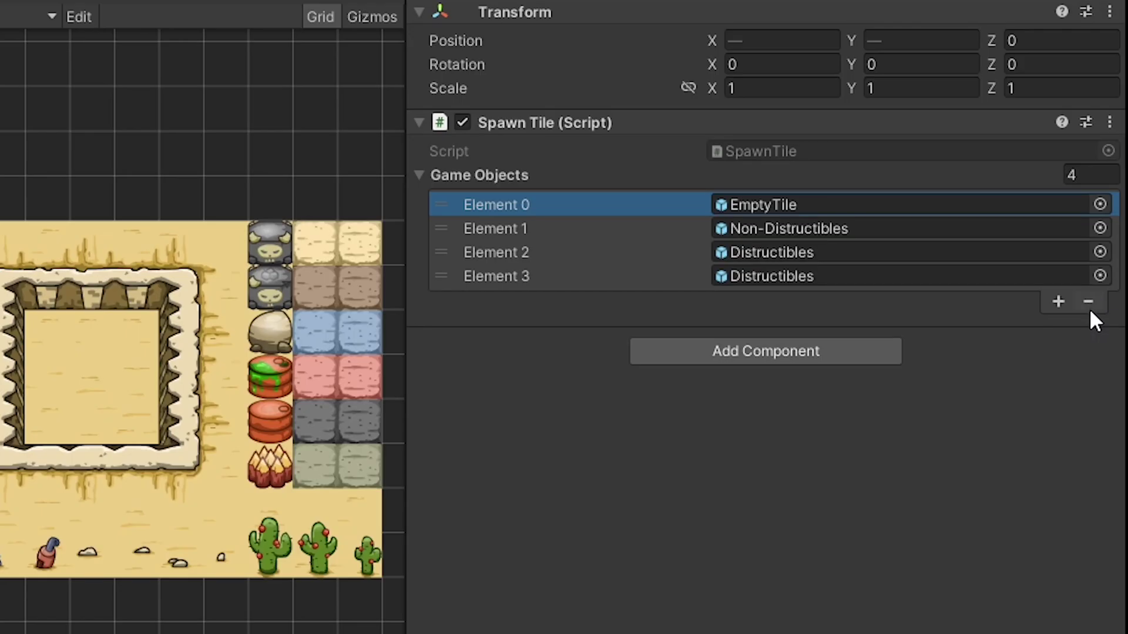
{"action": "left_click", "coordinate": [1114, 179]}
{"action": "left_click", "coordinate": [1088, 280]}
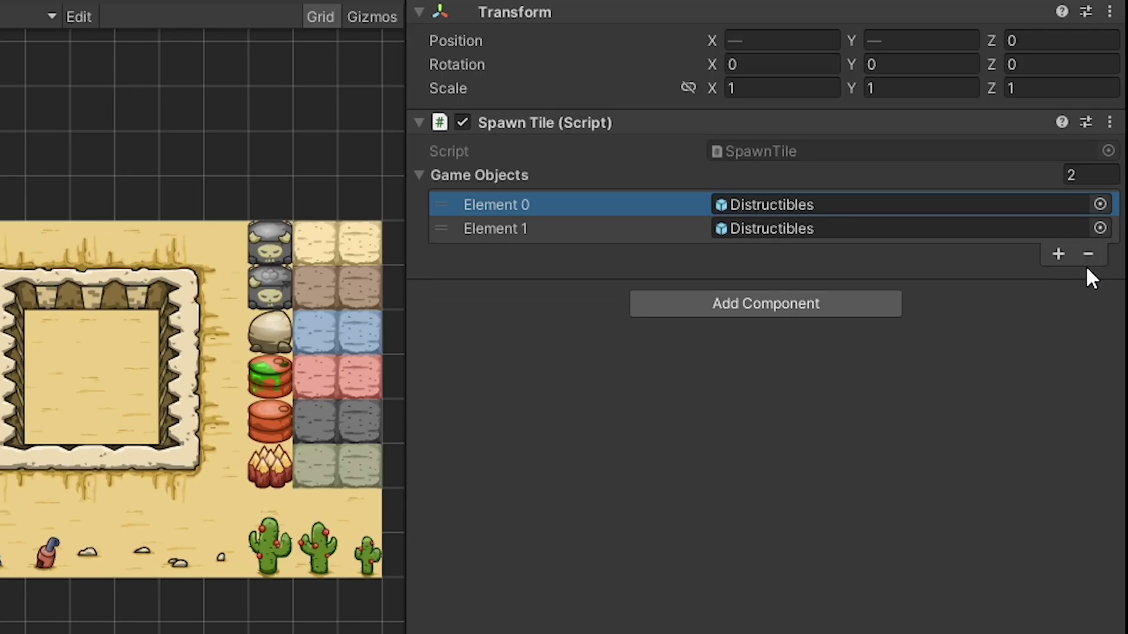
{"action": "left_click", "coordinate": [1087, 258]}
{"action": "left_click_drag", "start_coordinate": [143, 531], "coordinate": [892, 200]}
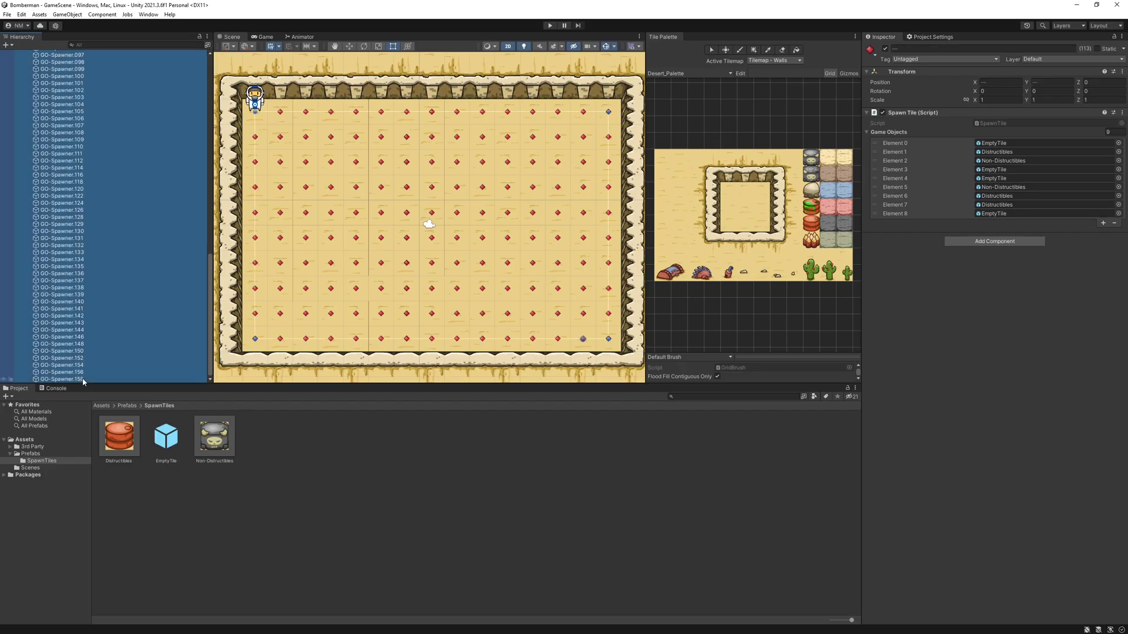
Delete two Distructibles entries from the selected spawn list.
{"action": "left_click", "coordinate": [916, 143]}
{"action": "left_click", "coordinate": [877, 153]}
{"action": "key", "text": "Delete"}
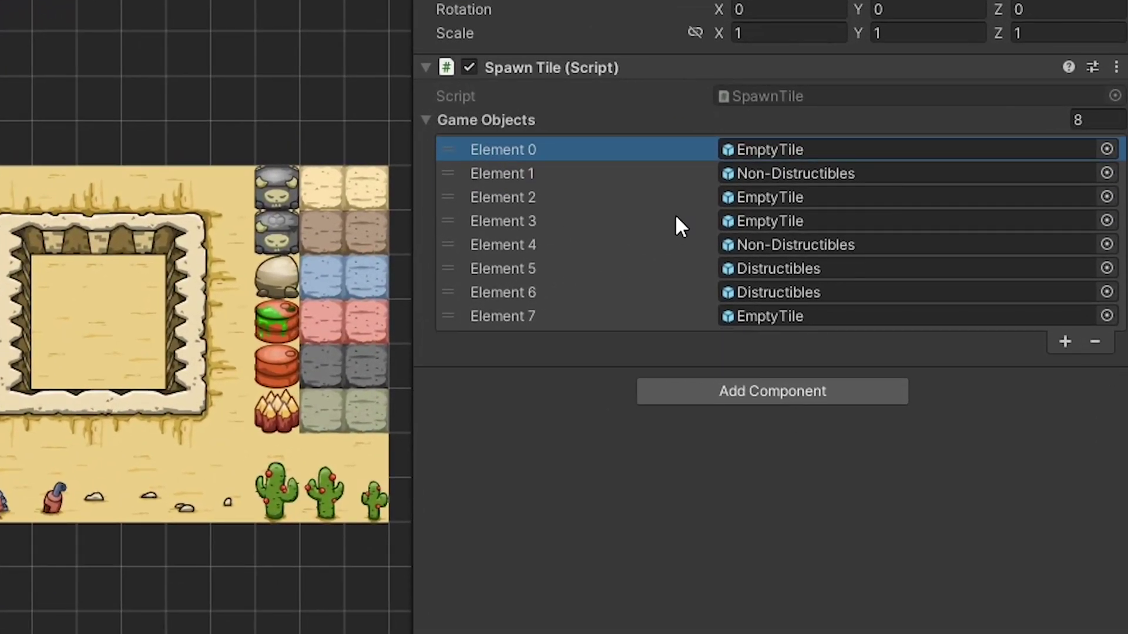
{"action": "left_click", "coordinate": [954, 195]}
{"action": "key", "text": "Delete"}
{"action": "key", "text": "Delete"}
{"action": "key", "text": "Delete"}
{"action": "key", "text": "Delete"}
{"action": "key", "text": "Delete"}
{"action": "key", "text": "Delete"}
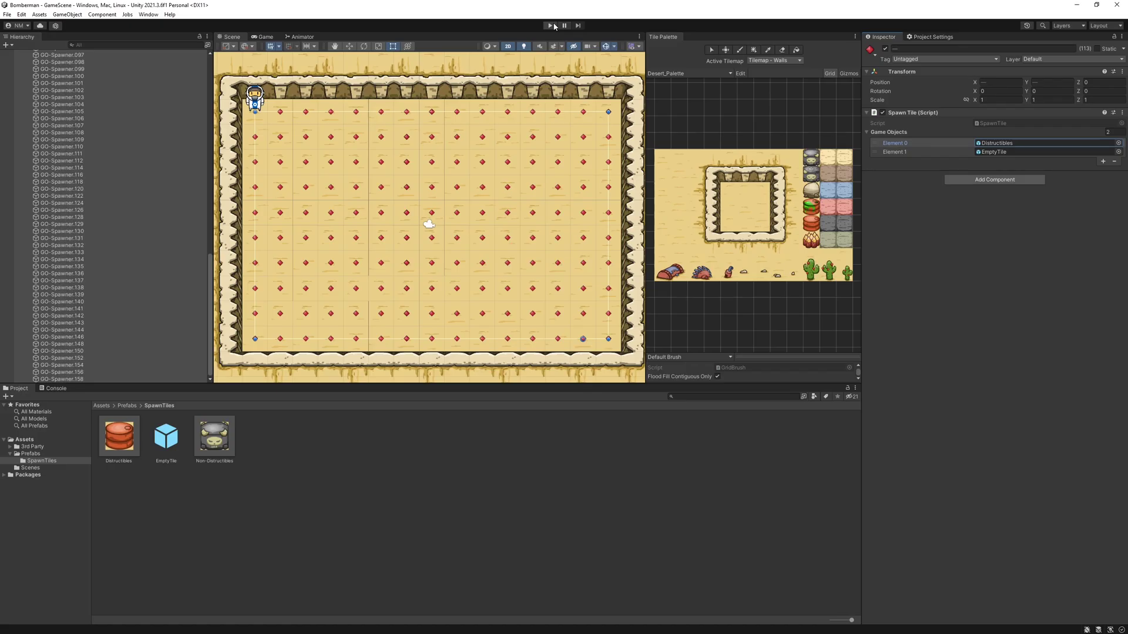
Run the level and walk the astronaut right and down.
{"action": "left_click", "coordinate": [550, 26]}
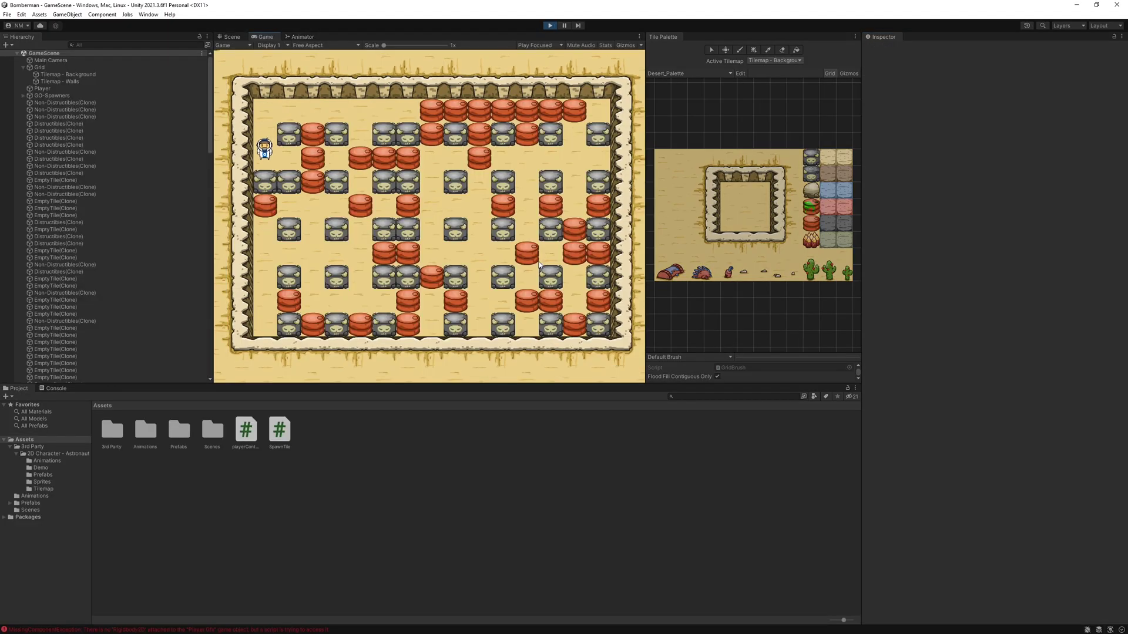
{"action": "key", "text": "Right"}
{"action": "key", "text": "Down"}
Walk the astronaut left, up and right, then preview the bomb explosion animation at frame 2.
{"action": "key", "text": "Left"}
{"action": "key", "text": "Up"}
{"action": "key", "text": "Right"}
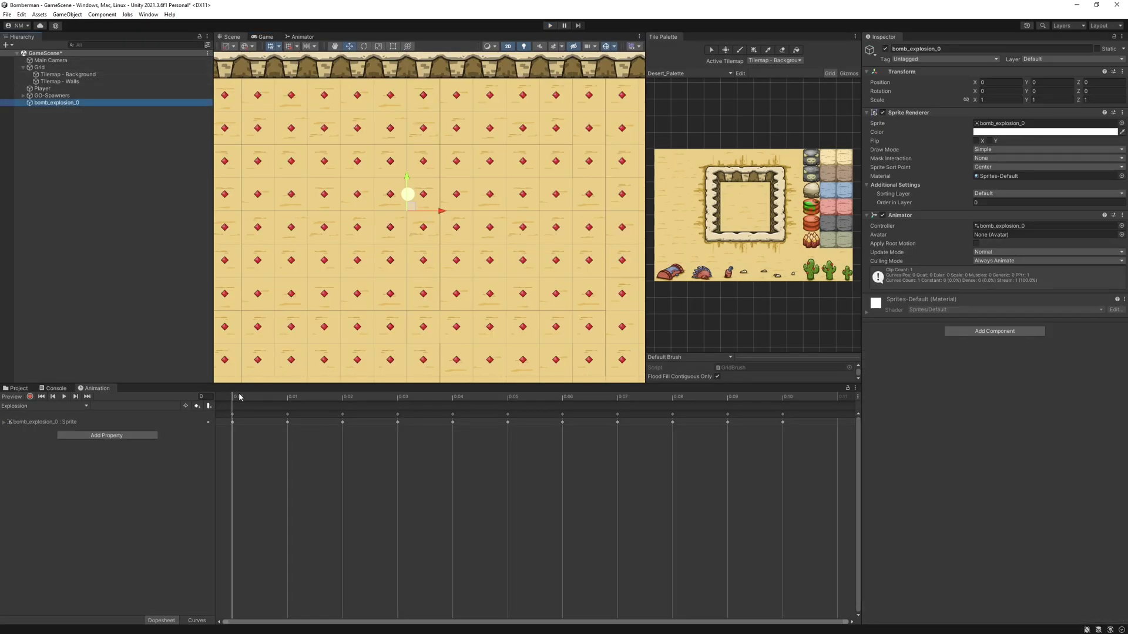
{"action": "left_click_drag", "start_coordinate": [239, 397], "coordinate": [331, 406]}
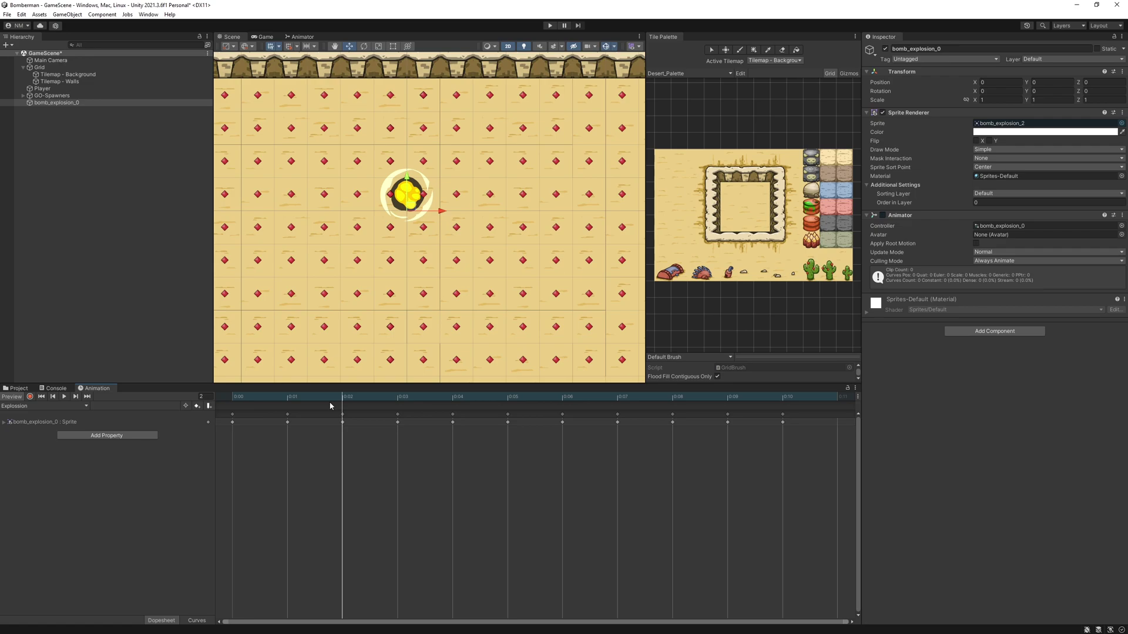
Create an empty GameObject named Bomb Spawner.
{"action": "right_click", "coordinate": [949, 73]}
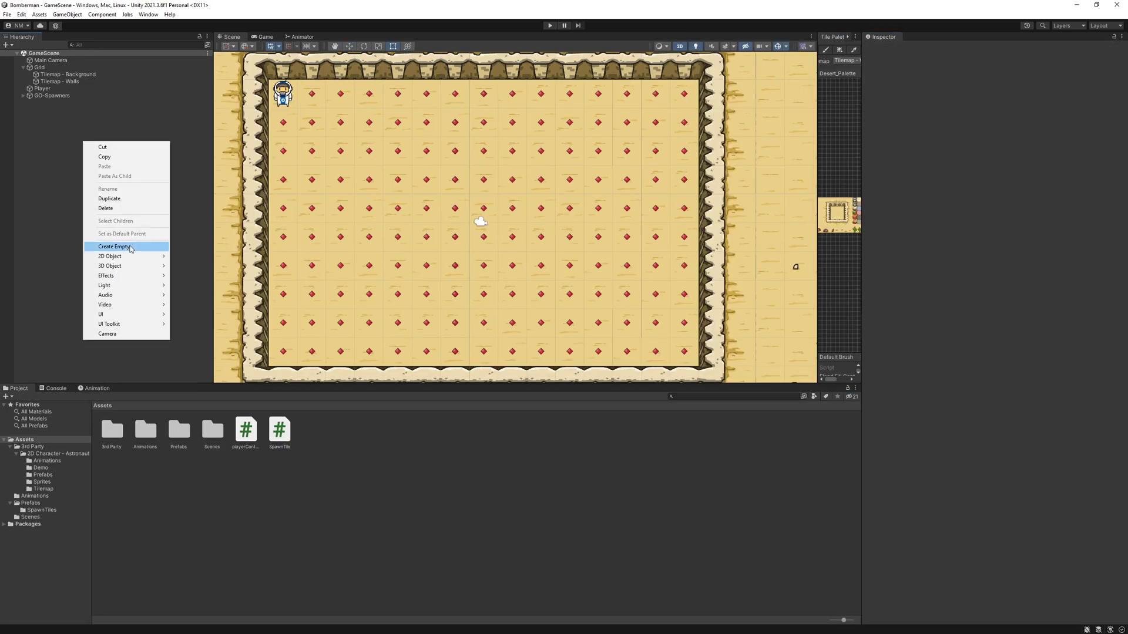
{"action": "left_click", "coordinate": [114, 246]}
{"action": "type", "text": "Bomb Spawner"}
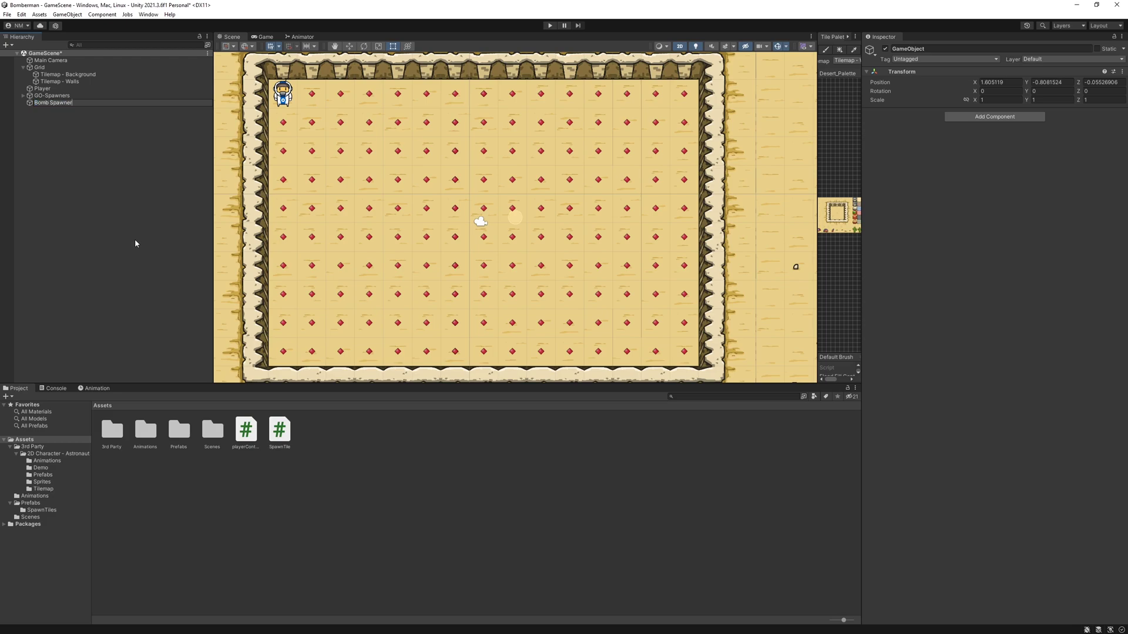
{"action": "key", "text": "Return"}
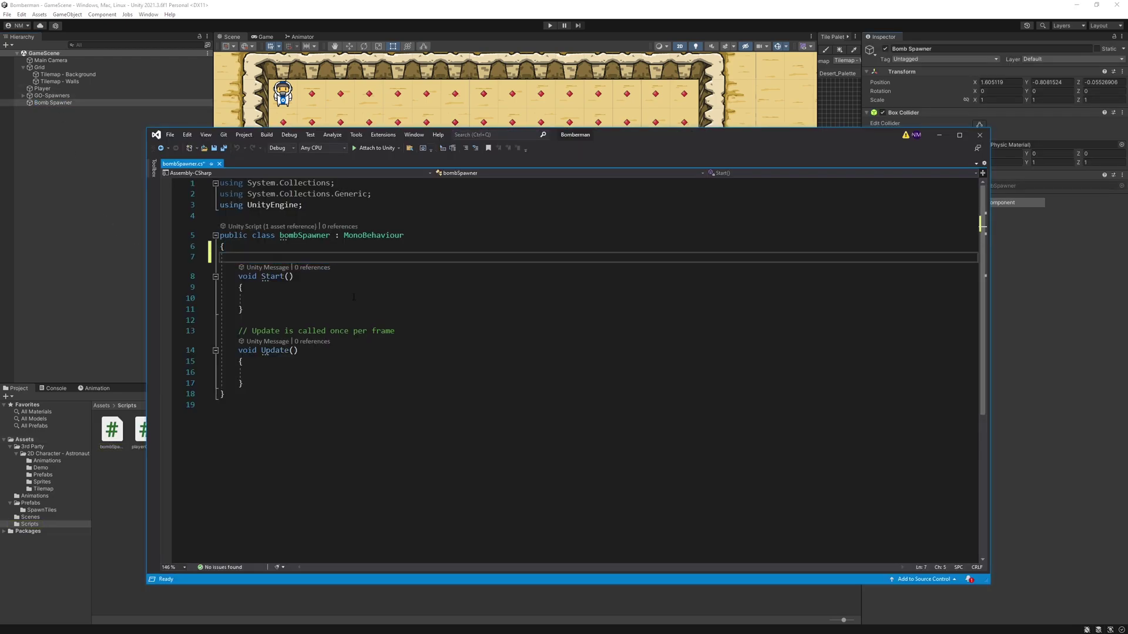
Strip Start and the Update comment from bombSpawner, finish the Instantiate call with Quaternion.identity, and save.
{"action": "key", "text": "Delete"}
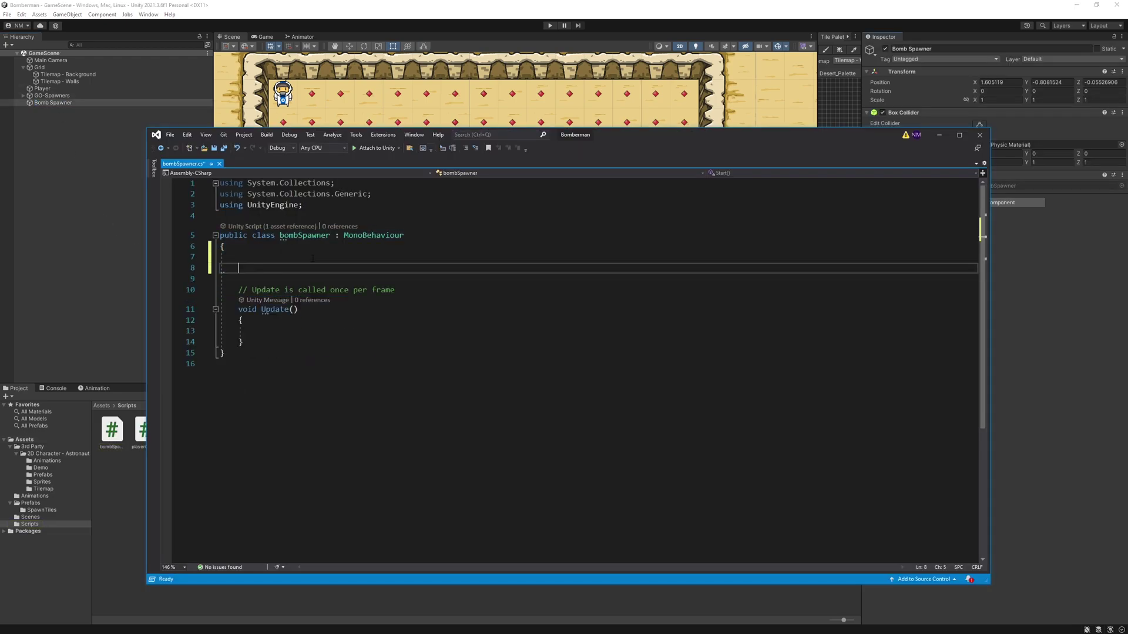
{"action": "key", "text": "shift+Home"}
{"action": "key", "text": "Delete"}
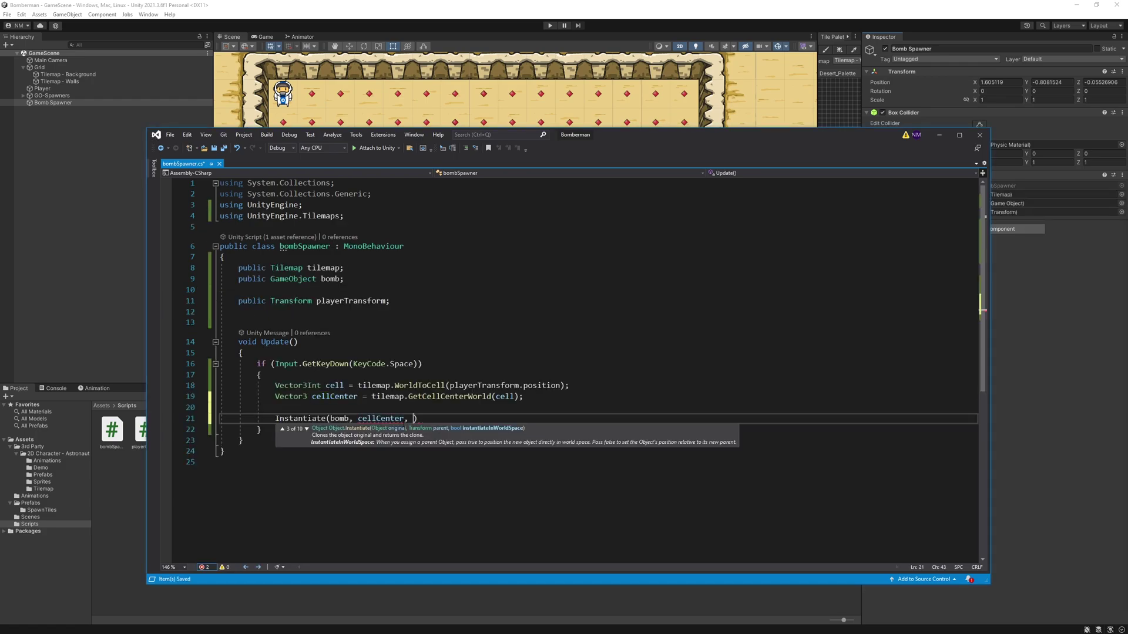
{"action": "type", "text": "Quaternion.identity);"}
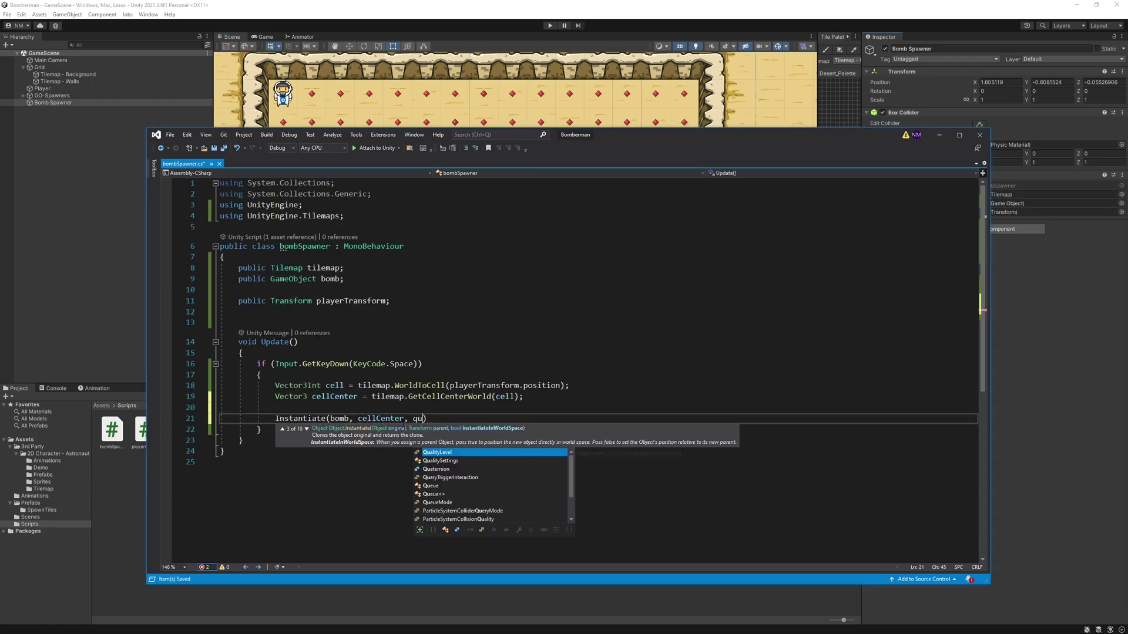
{"action": "key", "text": "ctrl+s"}
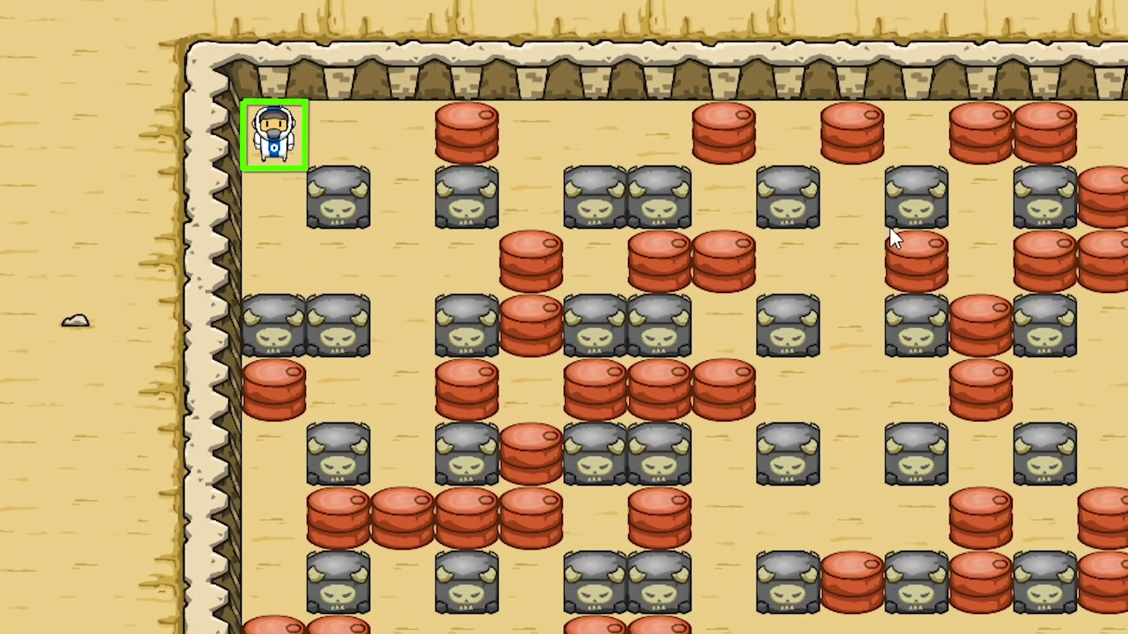
Walk the astronaut down, drop a bomb with Space, then move up, right and down away from it.
{"action": "key", "text": "Down"}
{"action": "key", "text": "space"}
{"action": "key", "text": "Up"}
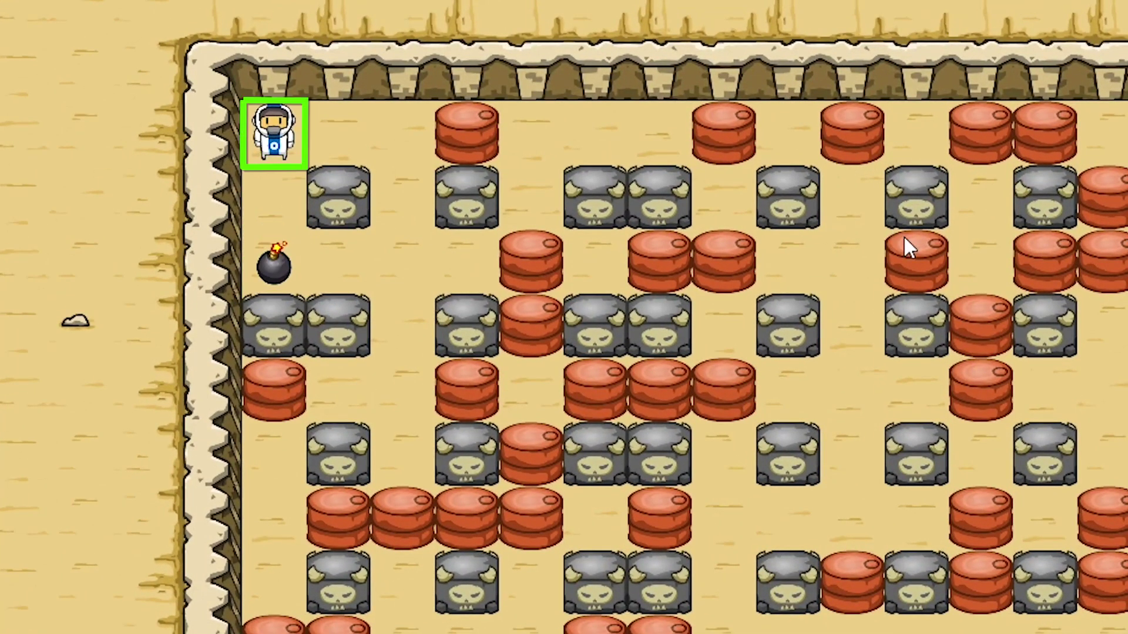
{"action": "key", "text": "Right"}
{"action": "key", "text": "Down"}
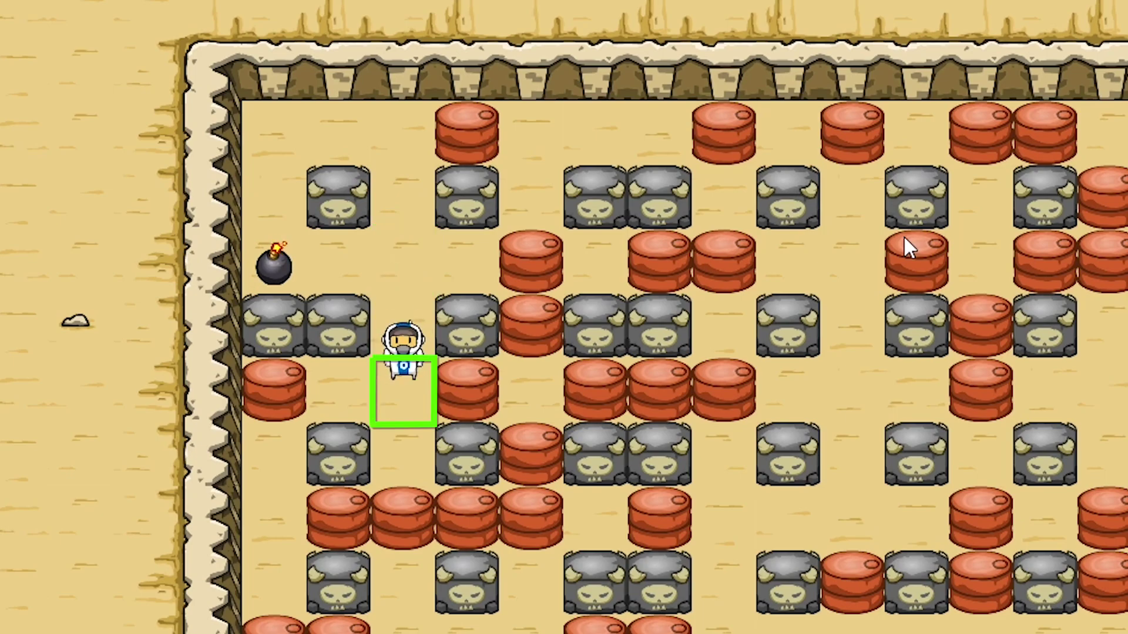
{"action": "key", "text": "Up"}
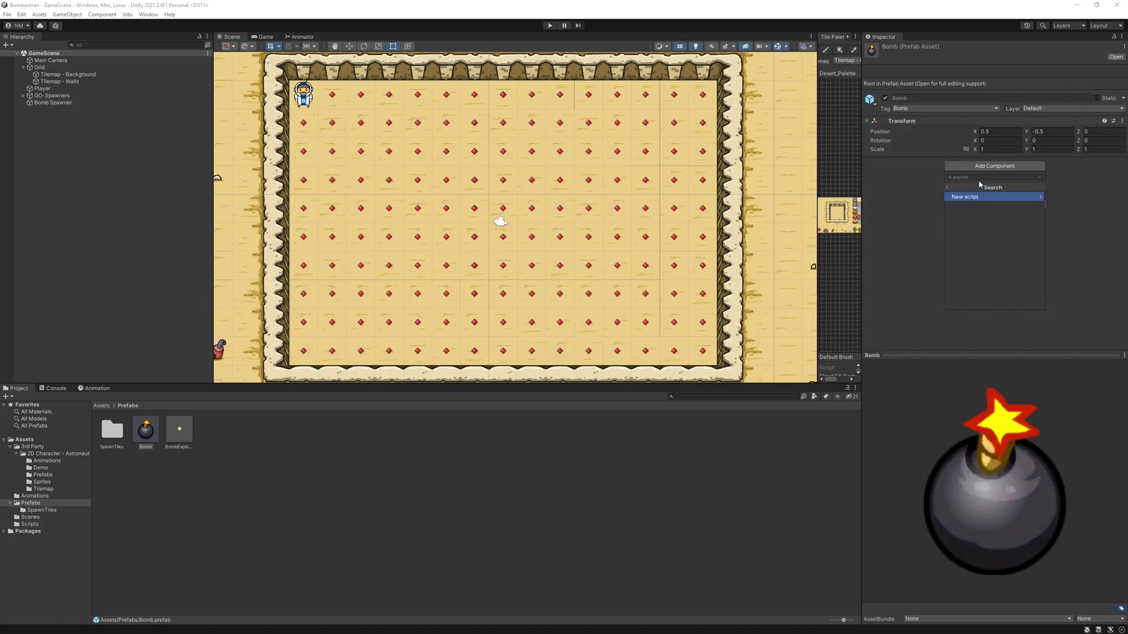
Write the explde 3-second countdown that instantiates bombExplossion at the bomb's position with Quaternion.identity, and save.
{"action": "double_click", "coordinate": [1027, 171]}
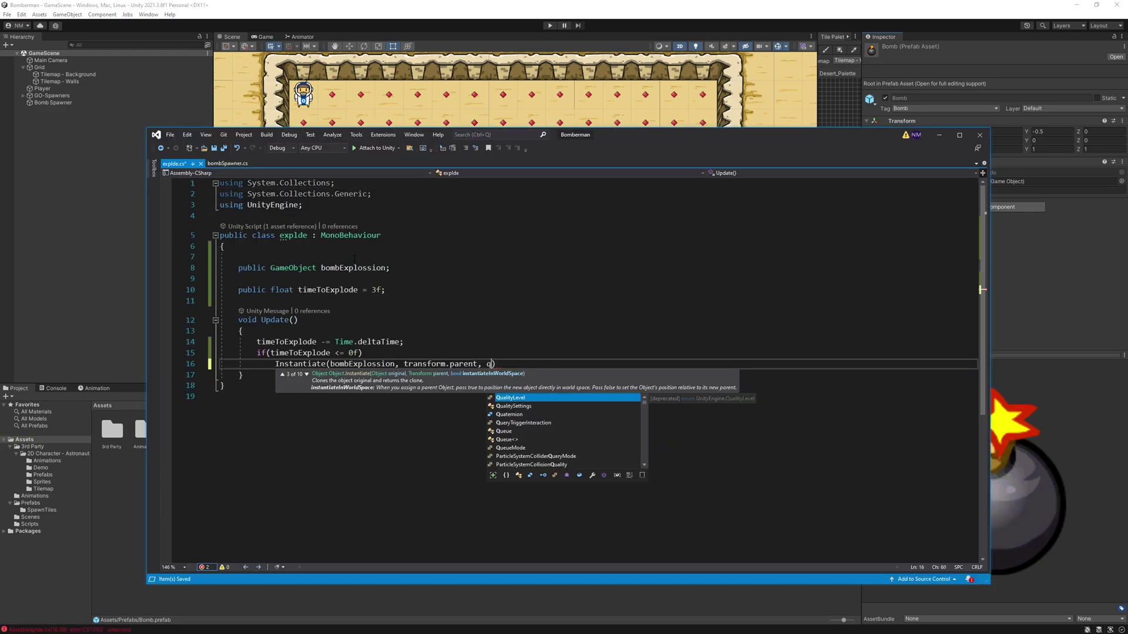
{"action": "type", "text": "Quaternion.identity);"}
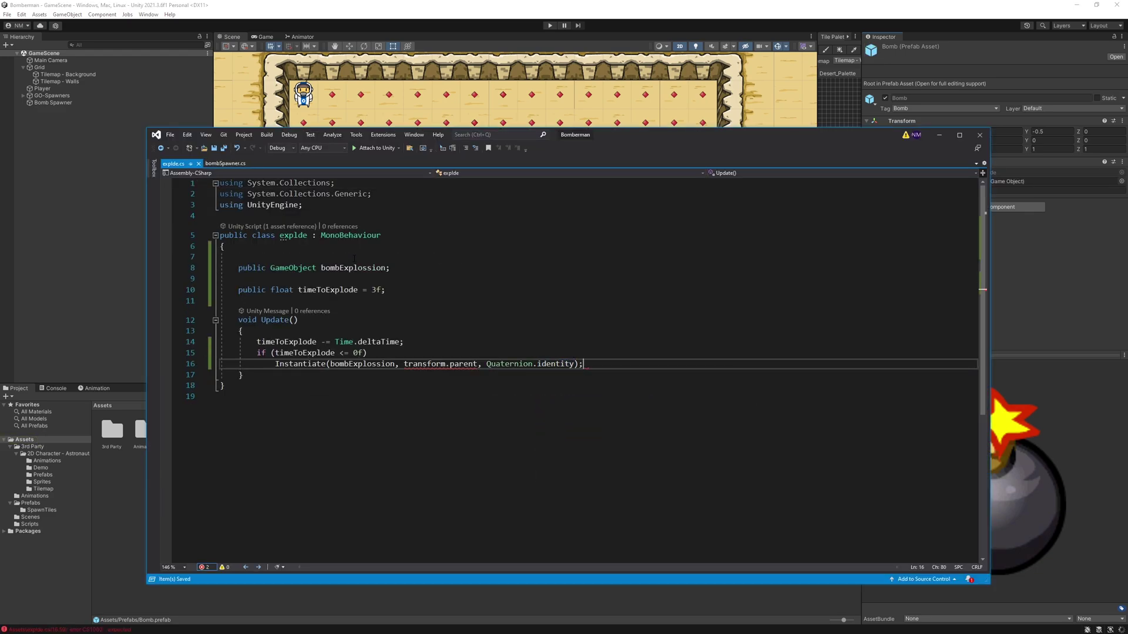
{"action": "key", "text": "ctrl+s"}
{"action": "left_click", "coordinate": [470, 324]}
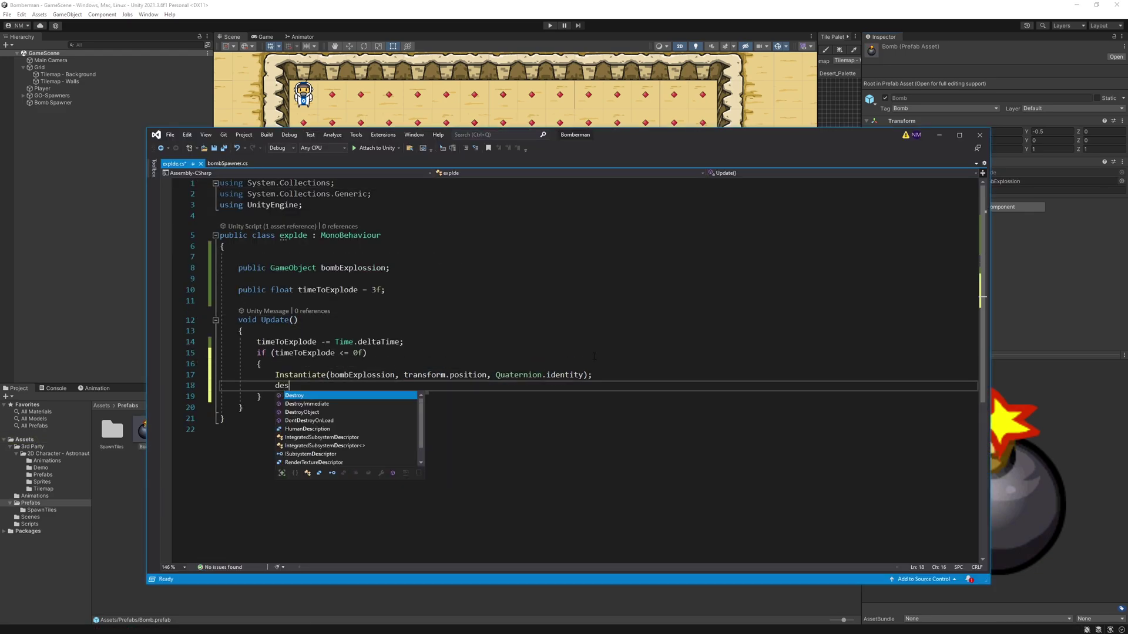
Finish explde with Destroy(gameObject), then drop a first bomb in Play mode.
{"action": "type", "text": "Destroy(gameObject);"}
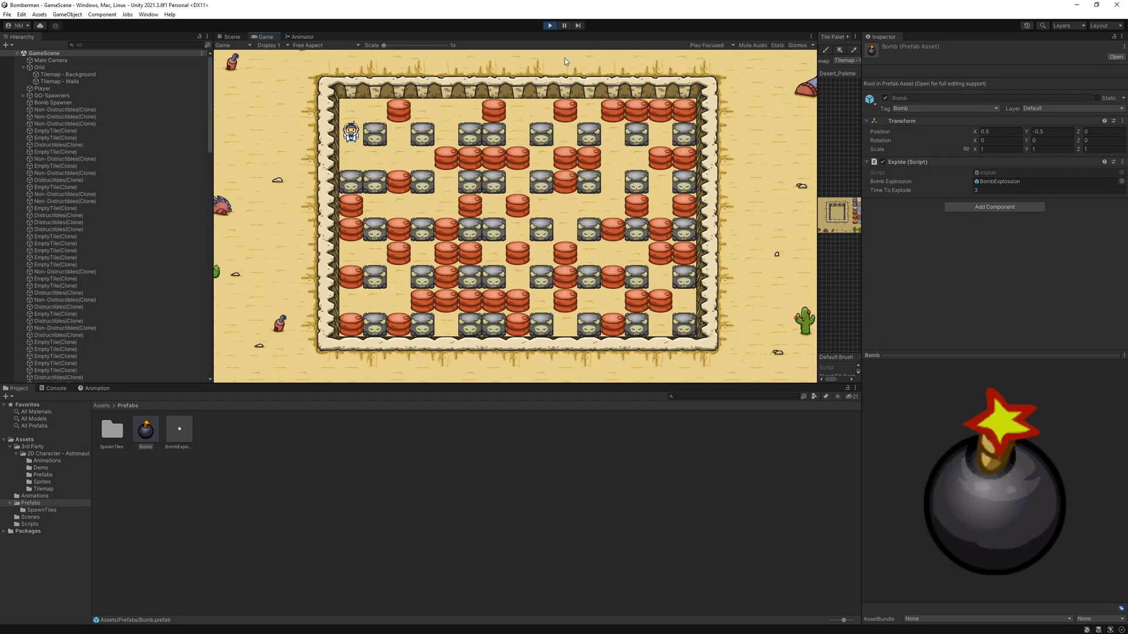
{"action": "key", "text": "Down"}
{"action": "key", "text": "space"}
{"action": "key", "text": "Up"}
Walk the astronaut around and drop another bomb to watch it explode and vanish.
{"action": "key", "text": "Down"}
{"action": "key", "text": "Down"}
{"action": "key", "text": "Right"}
{"action": "key", "text": "Left"}
{"action": "key", "text": "space"}
{"action": "key", "text": "Up"}
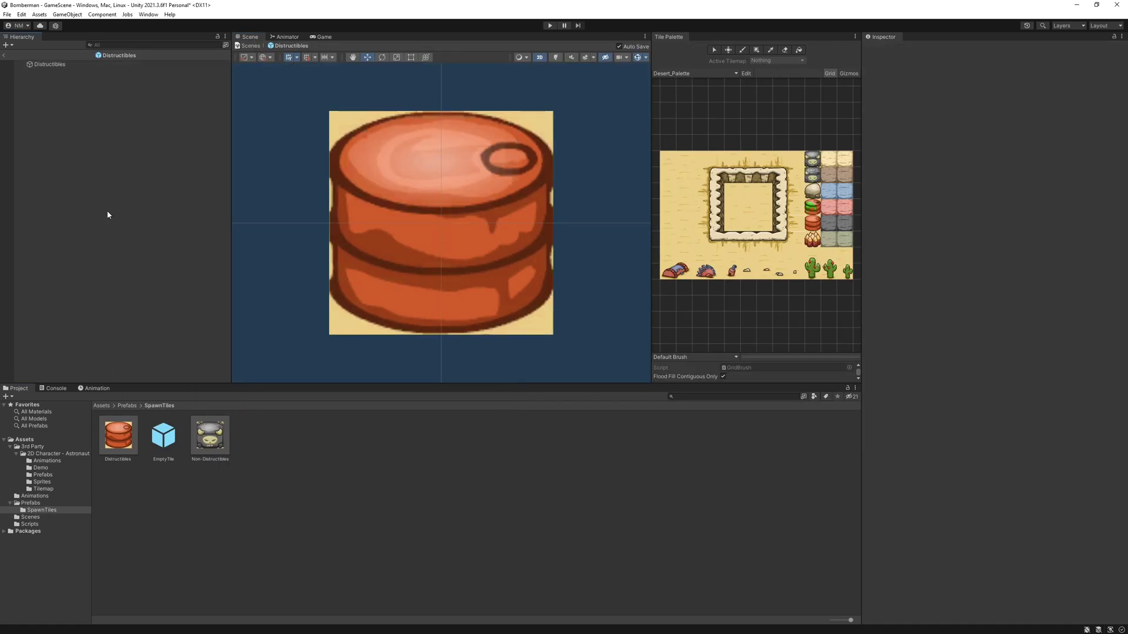
Inspect the Distructibles prefab, then walk the astronaut and drop bombs beside the wooden barriers.
{"action": "left_click", "coordinate": [68, 65]}
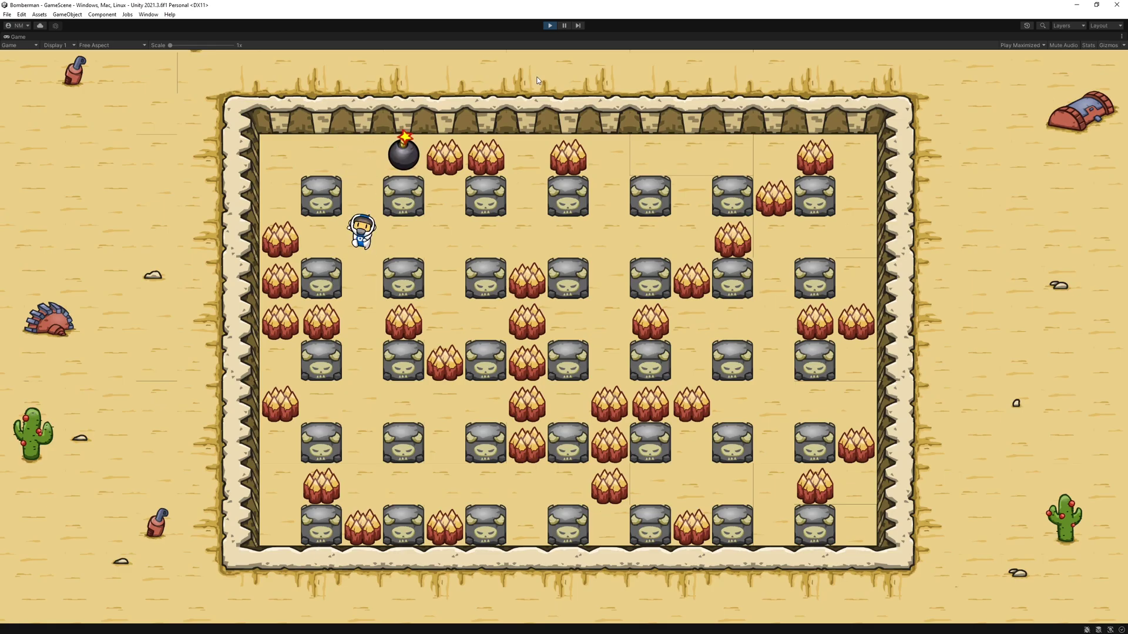
{"action": "key", "text": "d"}
{"action": "key", "text": "space"}
{"action": "key", "text": "d"}
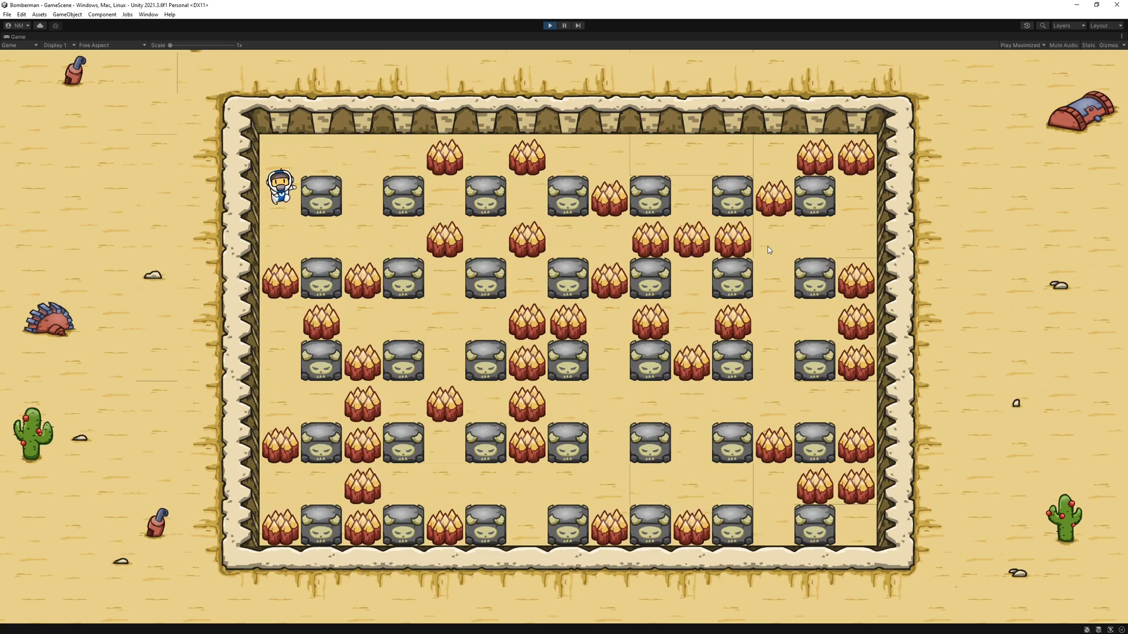
{"action": "key", "text": "s"}
{"action": "key", "text": "d"}
{"action": "key", "text": "space"}
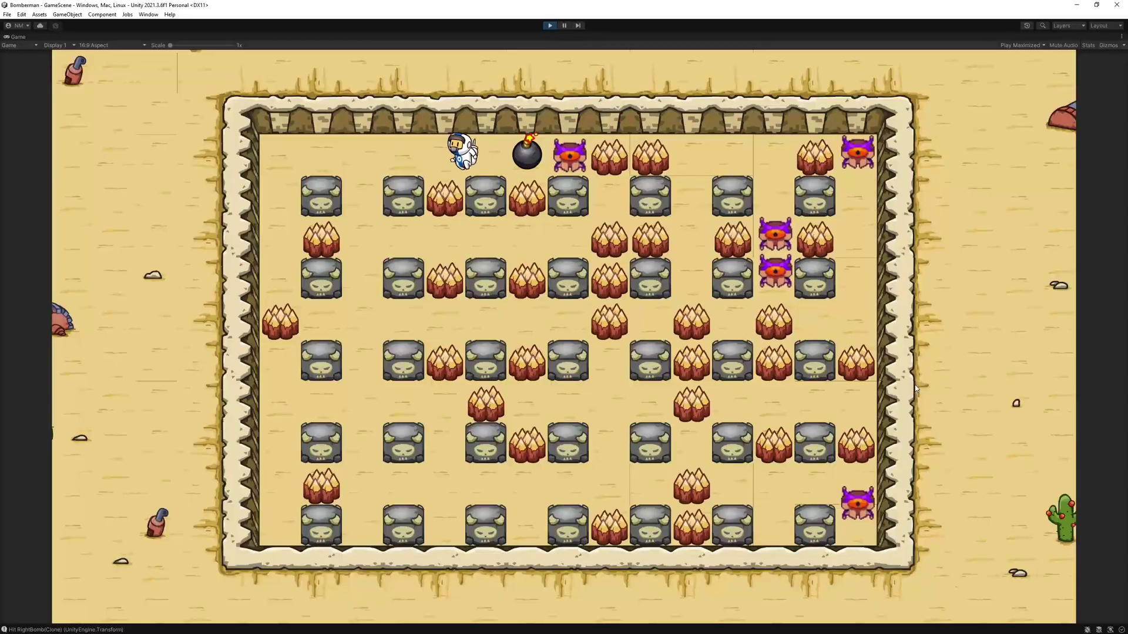
Walk the astronaut left and right along the top row while purple enemies patrol.
{"action": "key", "text": "a"}
{"action": "key", "text": "a"}
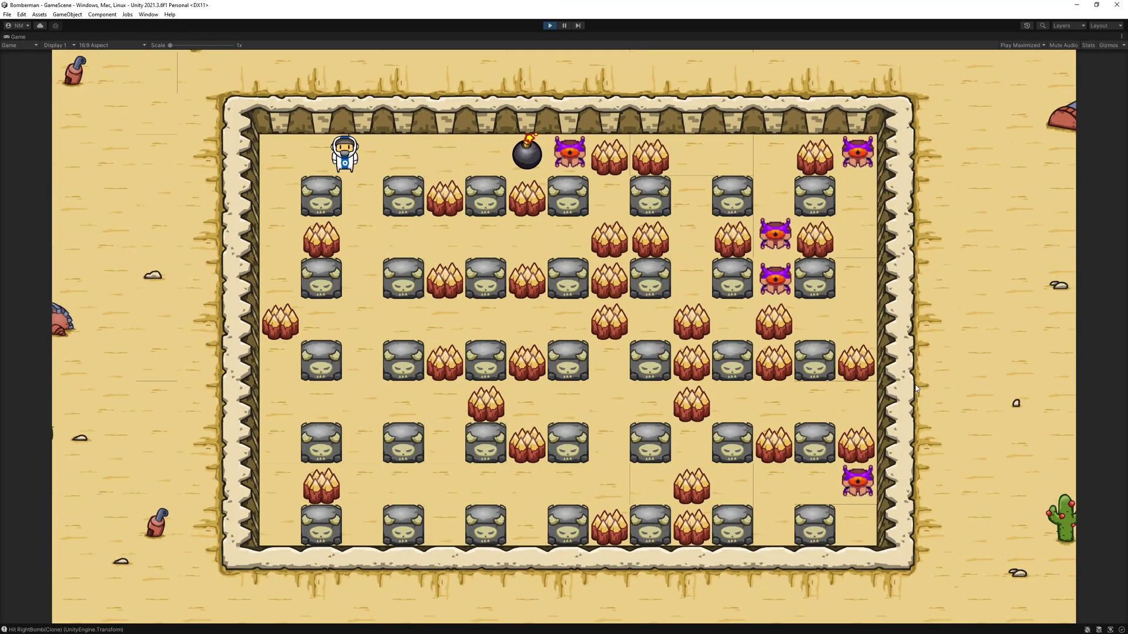
{"action": "key", "text": "d"}
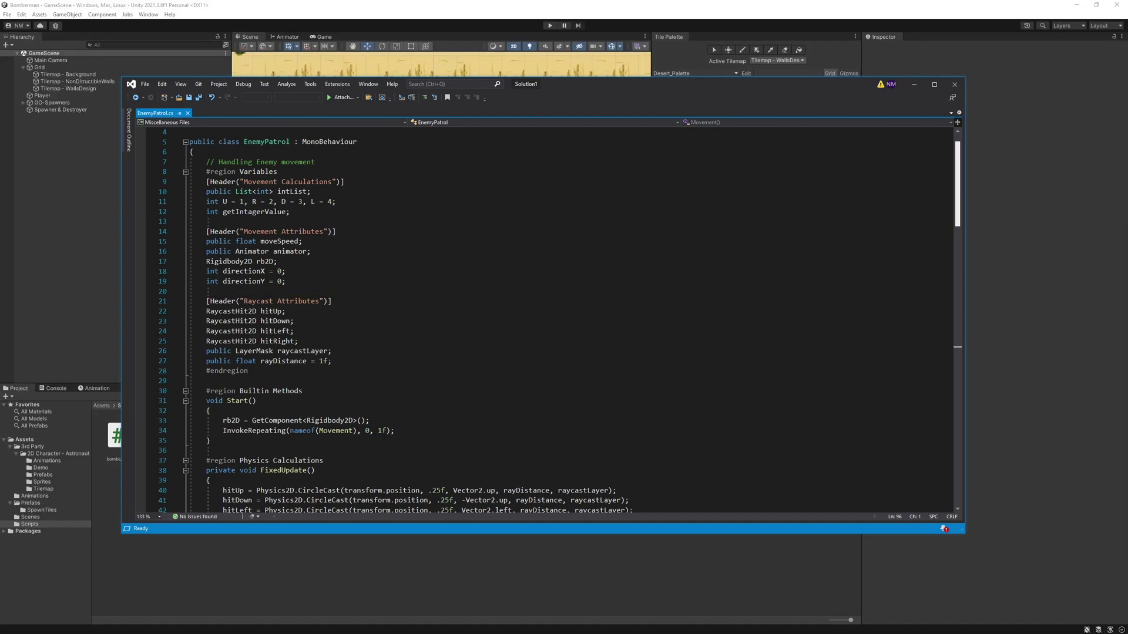
Review EnemyPatrol's raycast checks, random direction choice and velocity code.
{"action": "scroll", "coordinate": [543, 320], "scroll_direction": "down", "scroll_amount": 7}
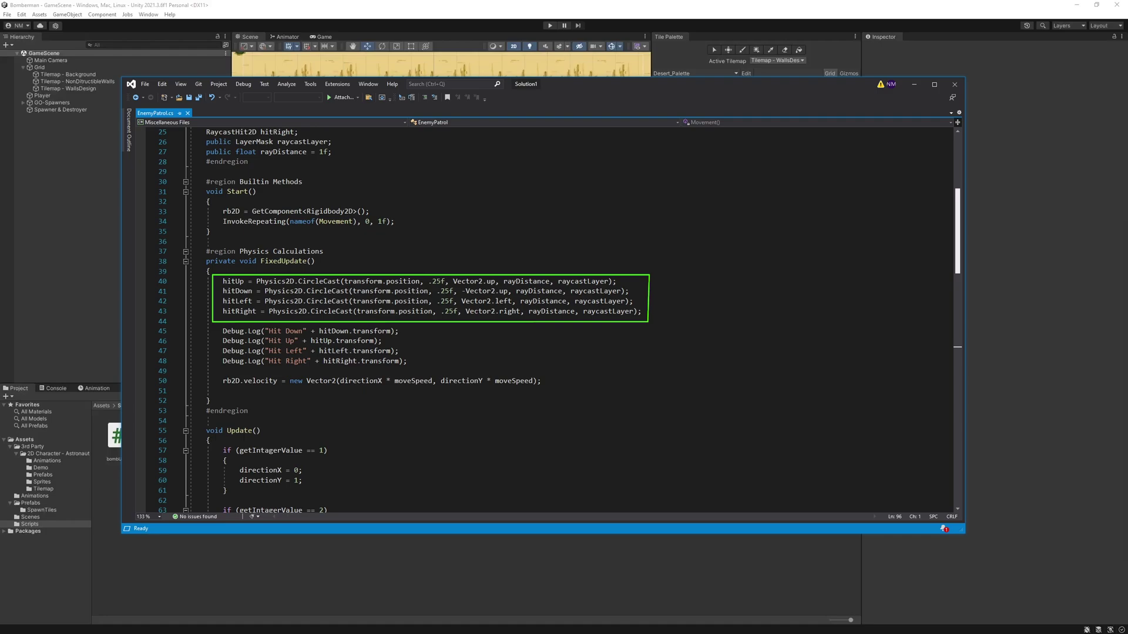
{"action": "scroll", "coordinate": [957, 348], "scroll_direction": "down", "scroll_amount": 20}
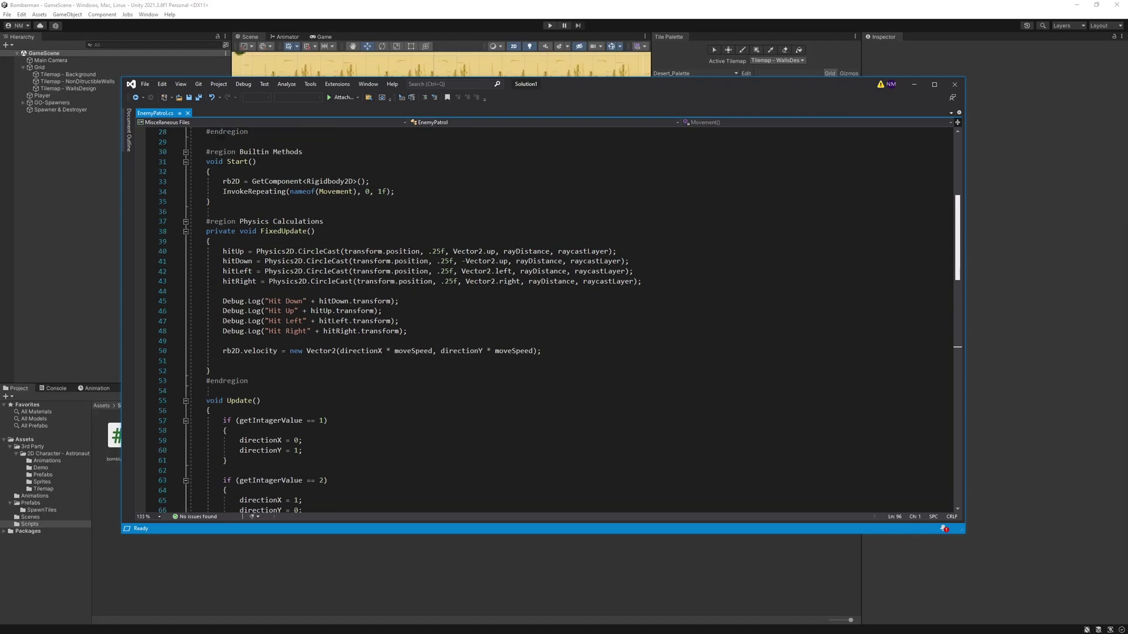
{"action": "scroll", "coordinate": [957, 347], "scroll_direction": "down", "scroll_amount": 2}
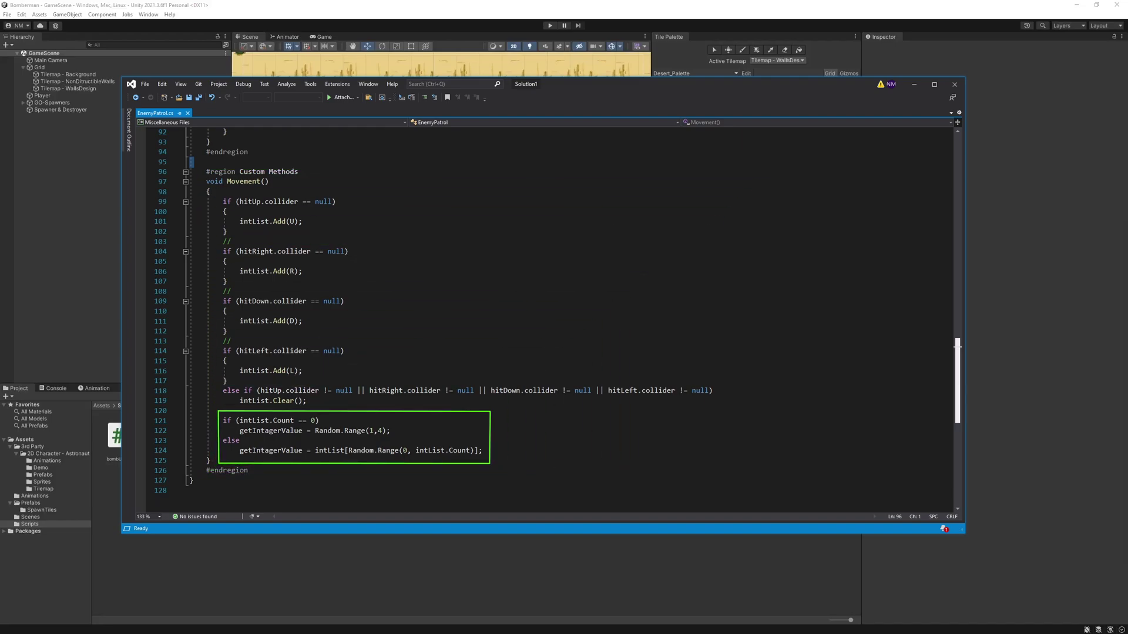
{"action": "scroll", "coordinate": [958, 347], "scroll_direction": "up", "scroll_amount": 15}
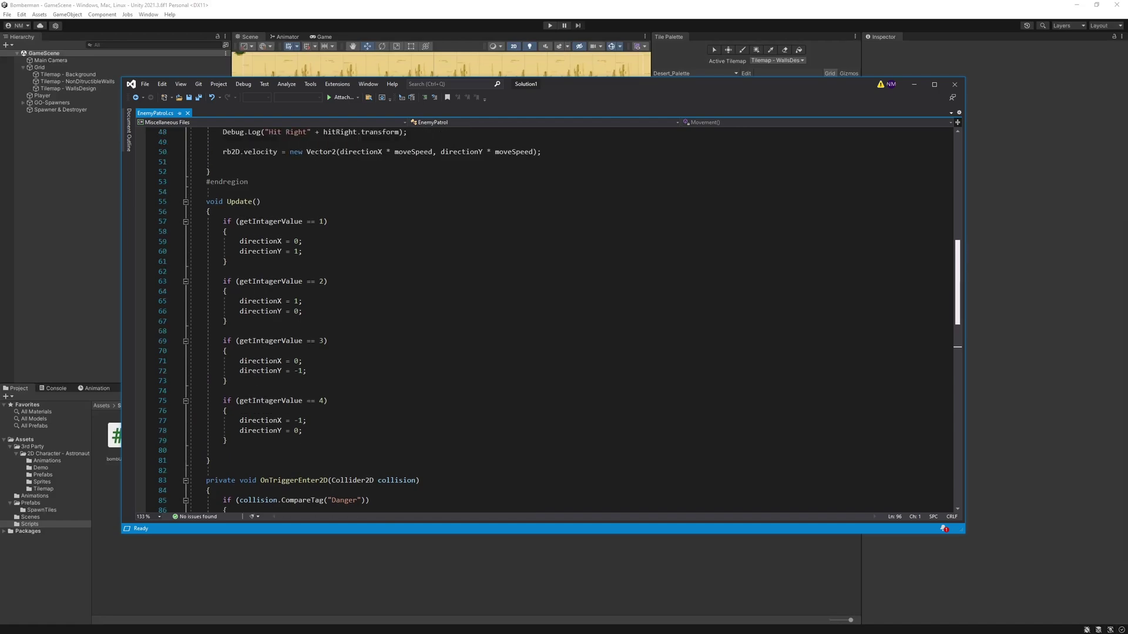
{"action": "scroll", "coordinate": [958, 348], "scroll_direction": "up", "scroll_amount": 5}
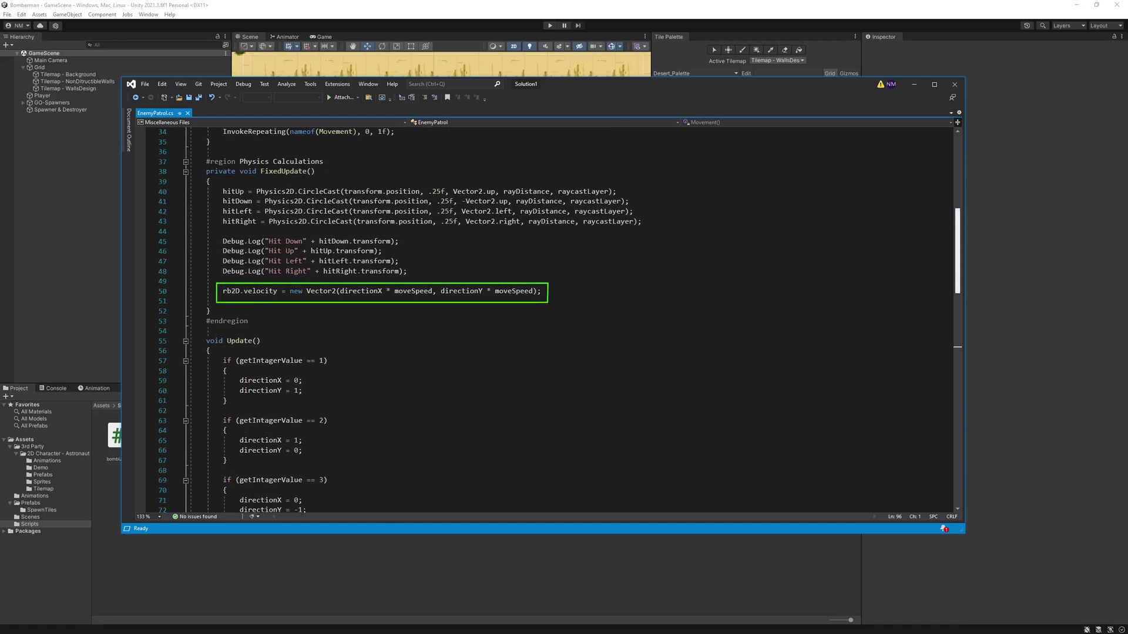
{"action": "scroll", "coordinate": [540, 321], "scroll_direction": "up", "scroll_amount": 6}
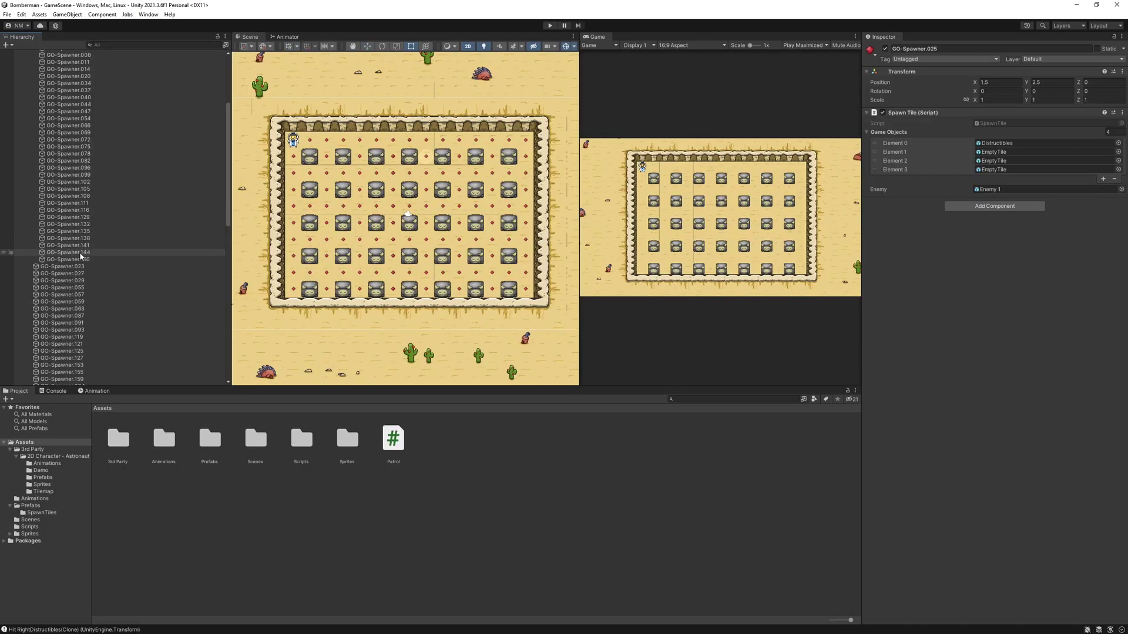
Select the spawner GO-Spawner.037 and open its SpawnTile script.
{"action": "left_click", "coordinate": [80, 260], "text": "shift"}
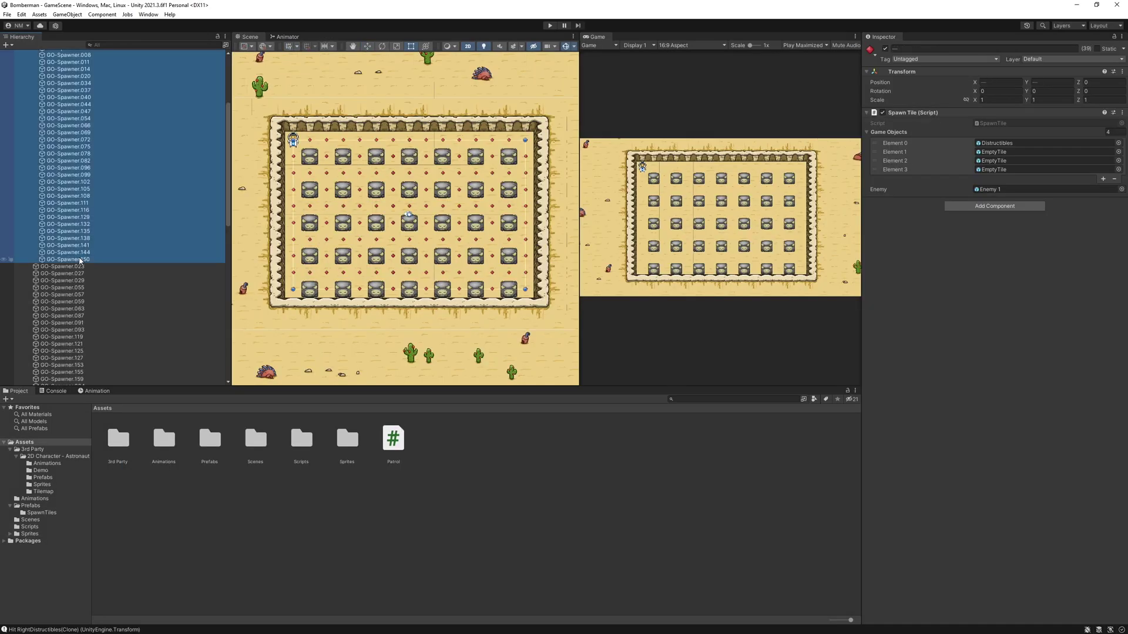
{"action": "left_click", "coordinate": [206, 91]}
{"action": "double_click", "coordinate": [993, 123]}
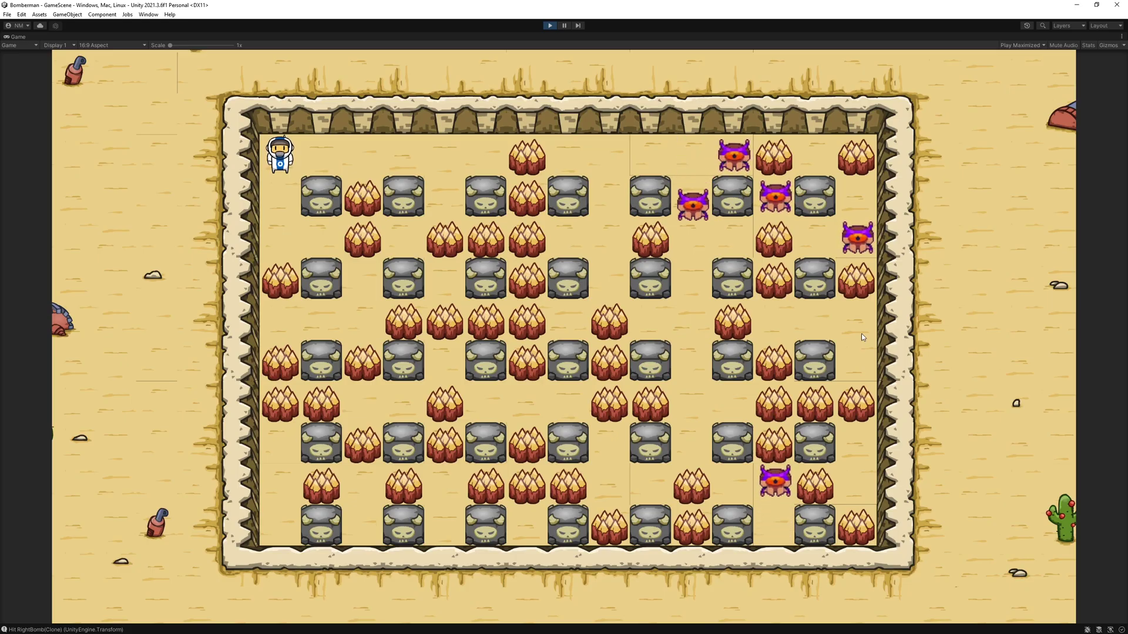
Drop a bomb by the top-row wood barriers and take cover below the row.
{"action": "key", "text": "d"}
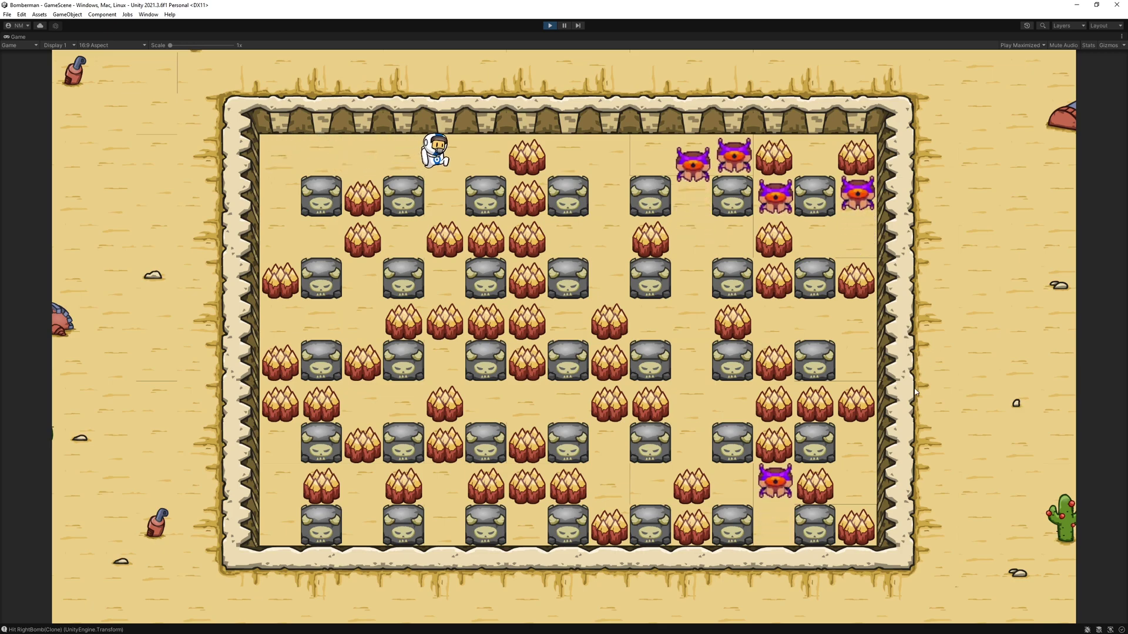
{"action": "key", "text": "space"}
{"action": "key", "text": "a"}
{"action": "key", "text": "d"}
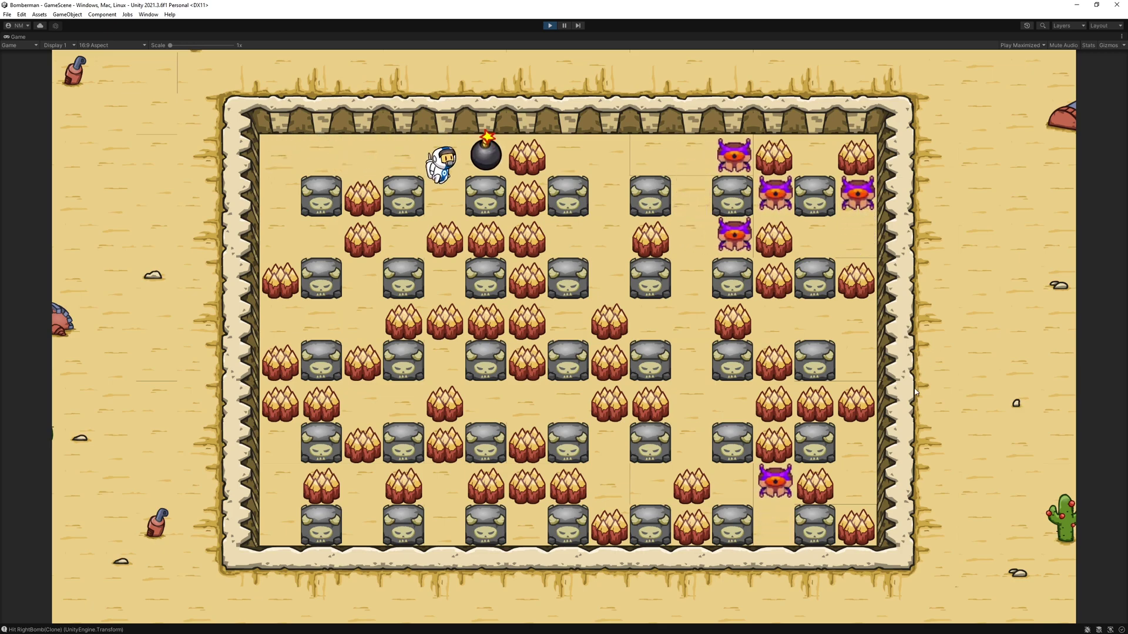
{"action": "key", "text": "s"}
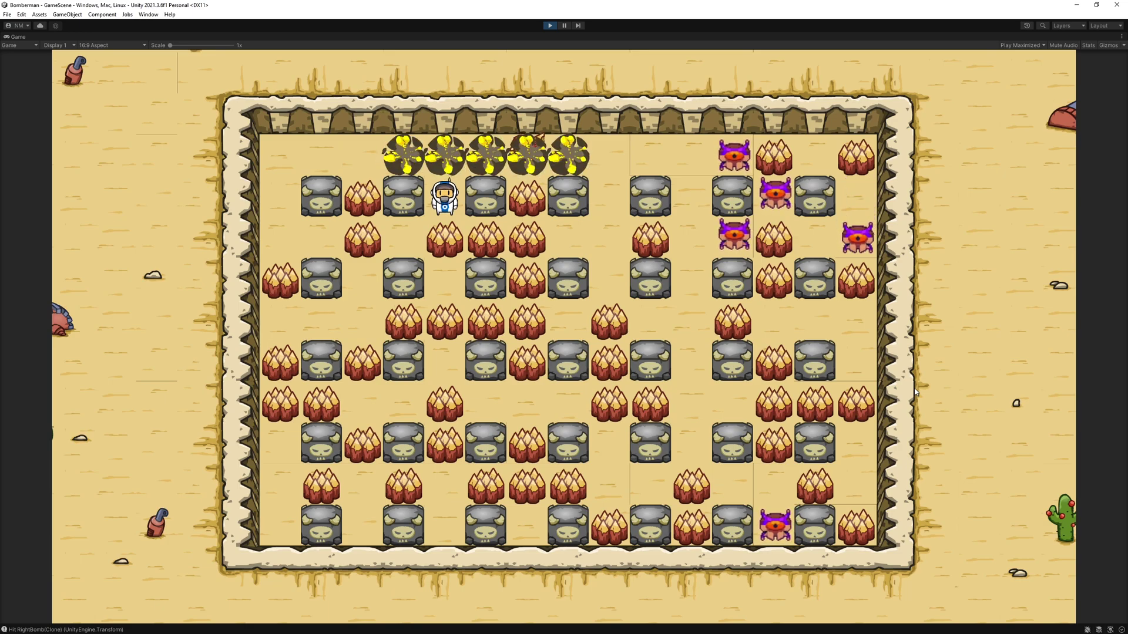
Walk right through the cleared path toward the enemies and drop another bomb.
{"action": "key", "text": "w"}
{"action": "key", "text": "d"}
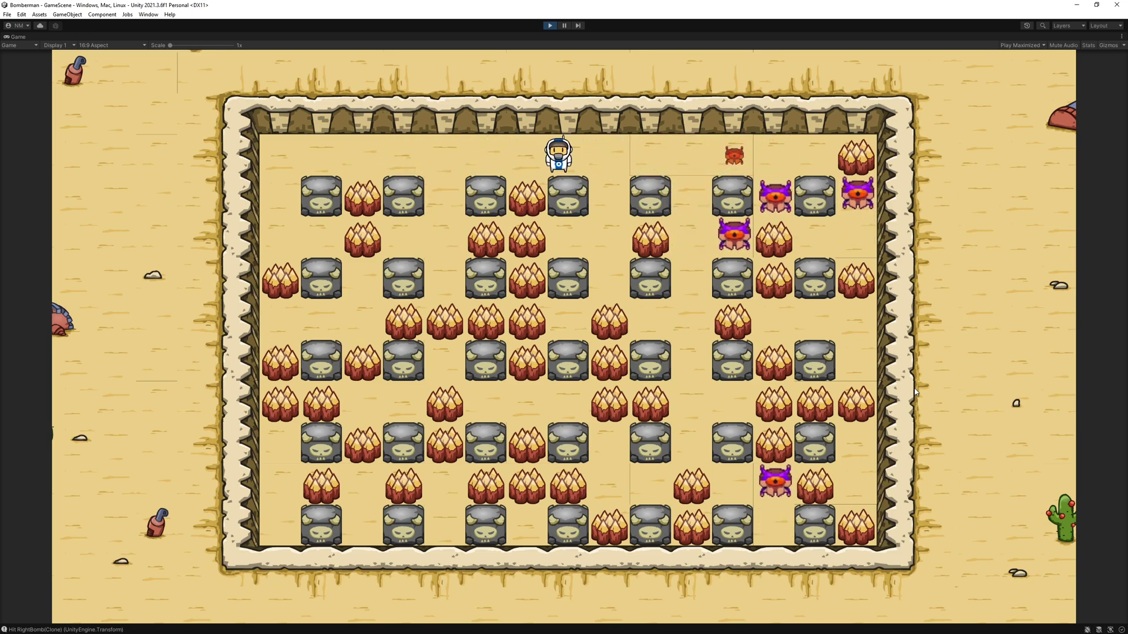
{"action": "key", "text": "d"}
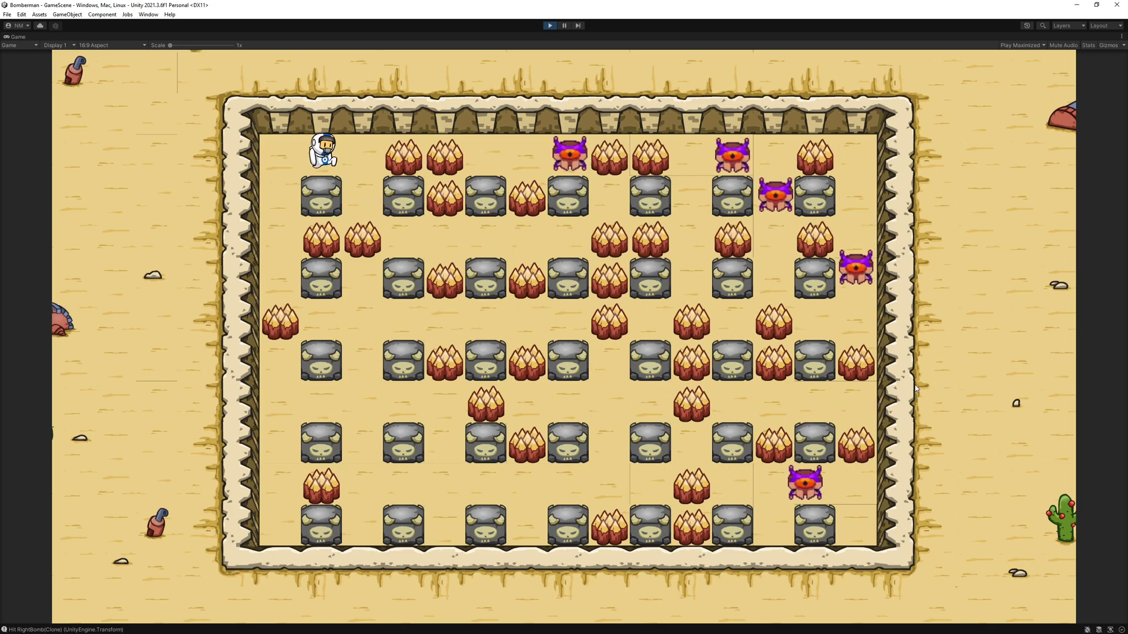
{"action": "key", "text": "d"}
{"action": "key", "text": "space"}
Take cover down the left column, return along the top row and drop another bomb.
{"action": "key", "text": "a"}
{"action": "key", "text": "s"}
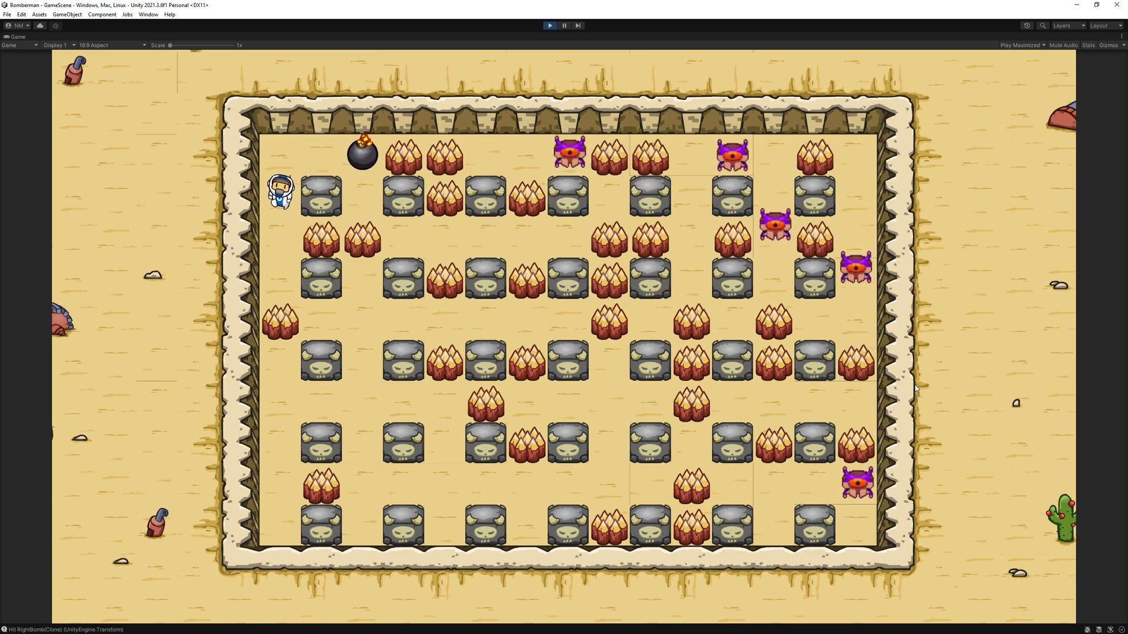
{"action": "key", "text": "s"}
{"action": "key", "text": "w"}
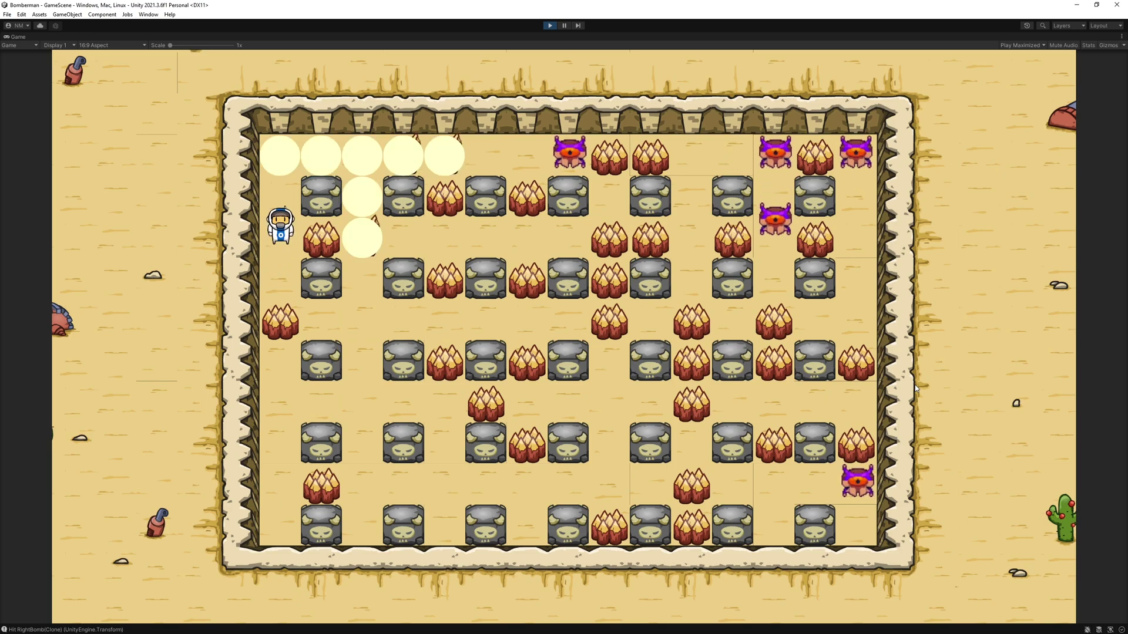
{"action": "key", "text": "w"}
{"action": "key", "text": "d"}
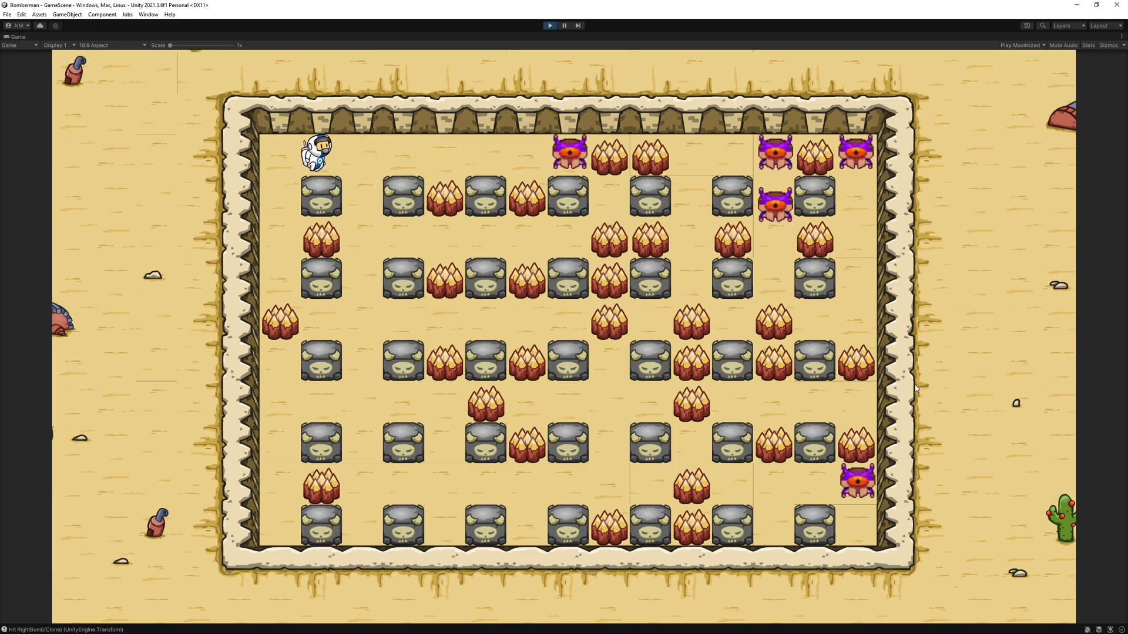
{"action": "key", "text": "d"}
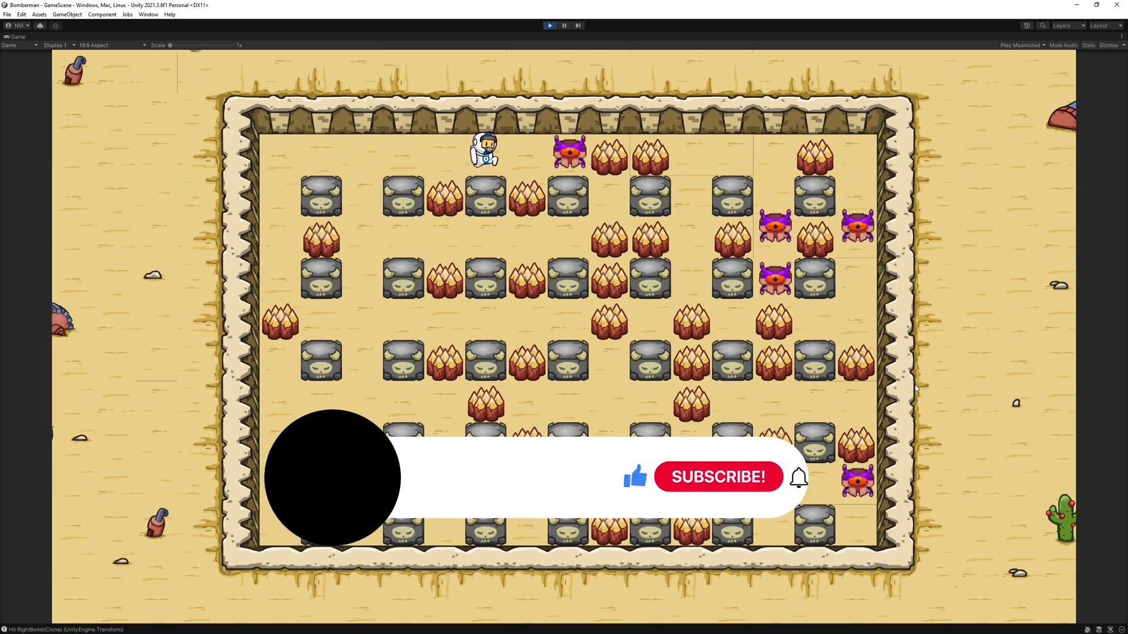
{"action": "key", "text": "d"}
{"action": "key", "text": "space"}
Back away from the blast, walk through the cleared cells and leave a fresh bomb lit.
{"action": "key", "text": "a"}
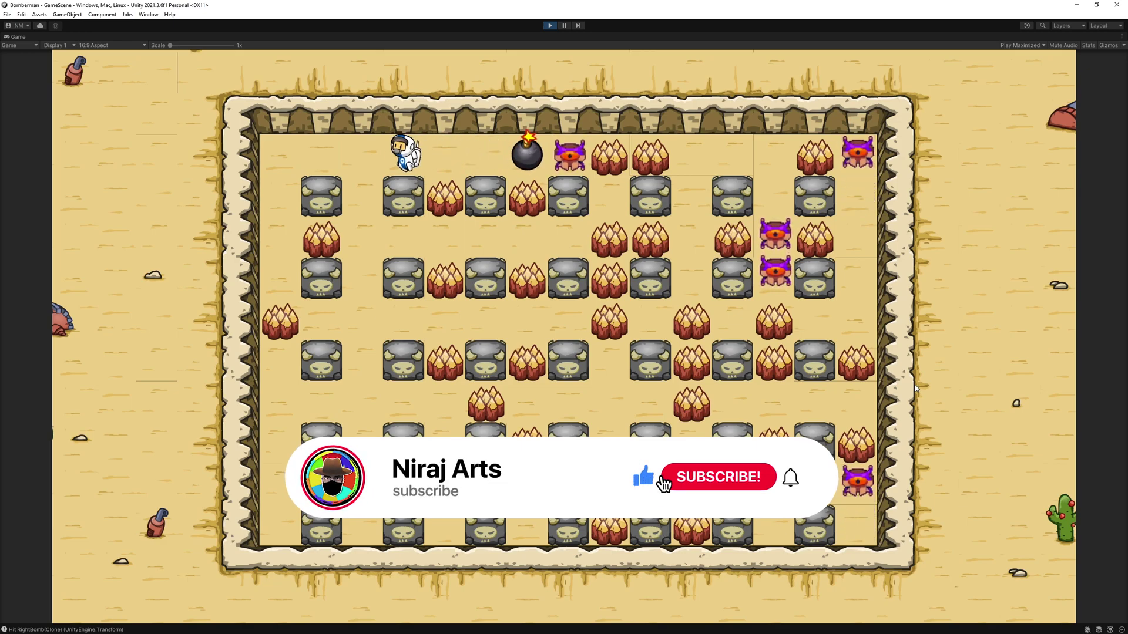
{"action": "key", "text": "a"}
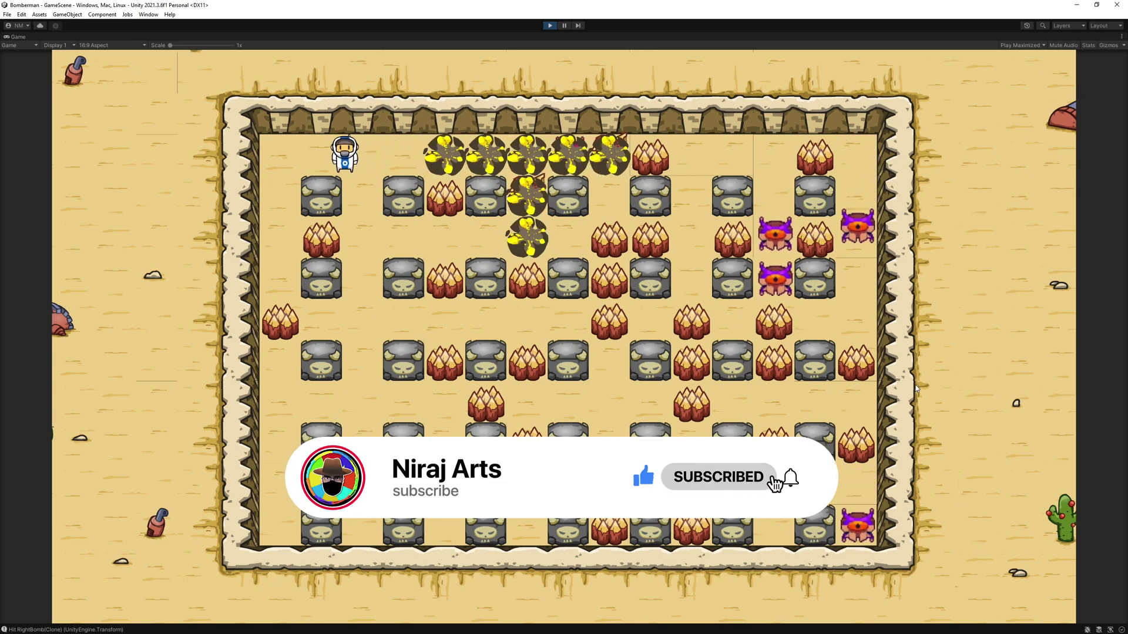
{"action": "key", "text": "d"}
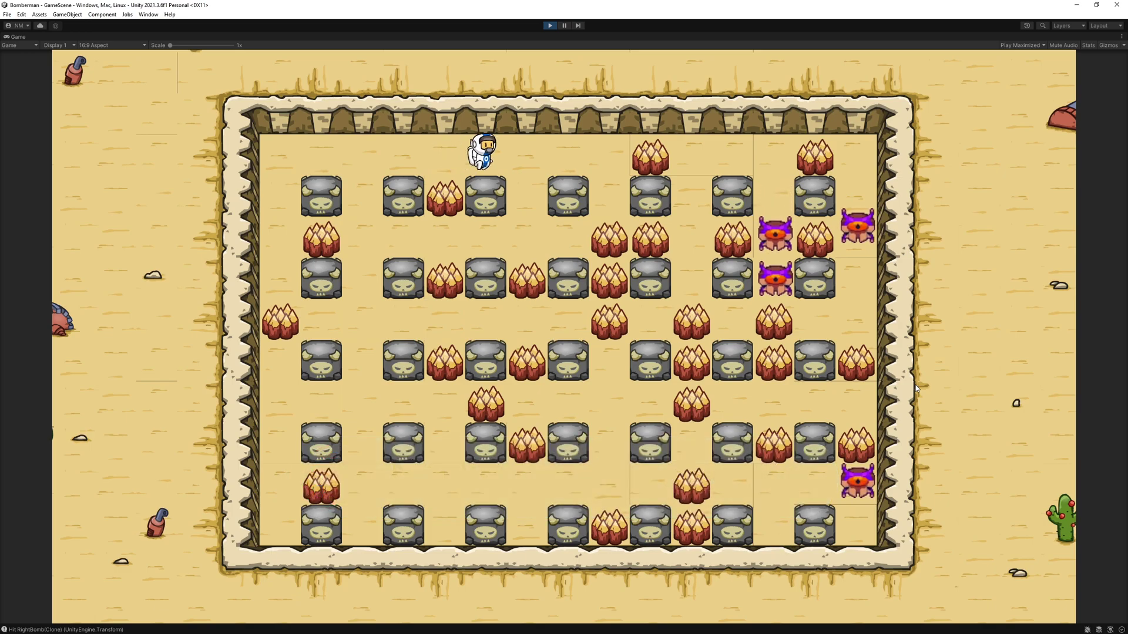
{"action": "key", "text": "d"}
{"action": "key", "text": "space"}
{"action": "key", "text": "a"}
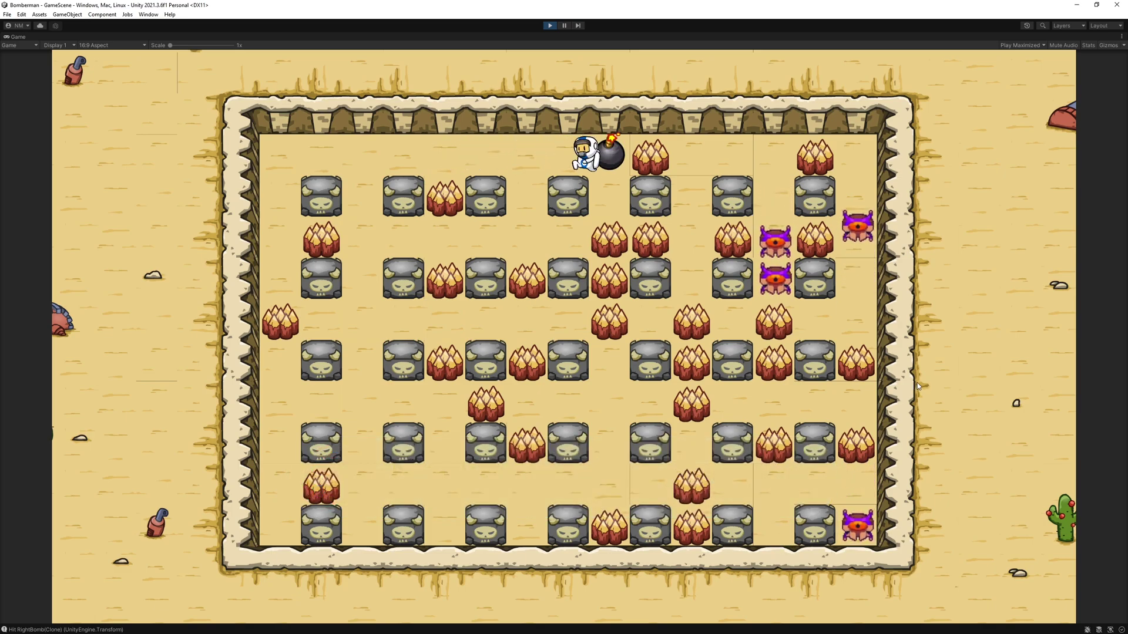